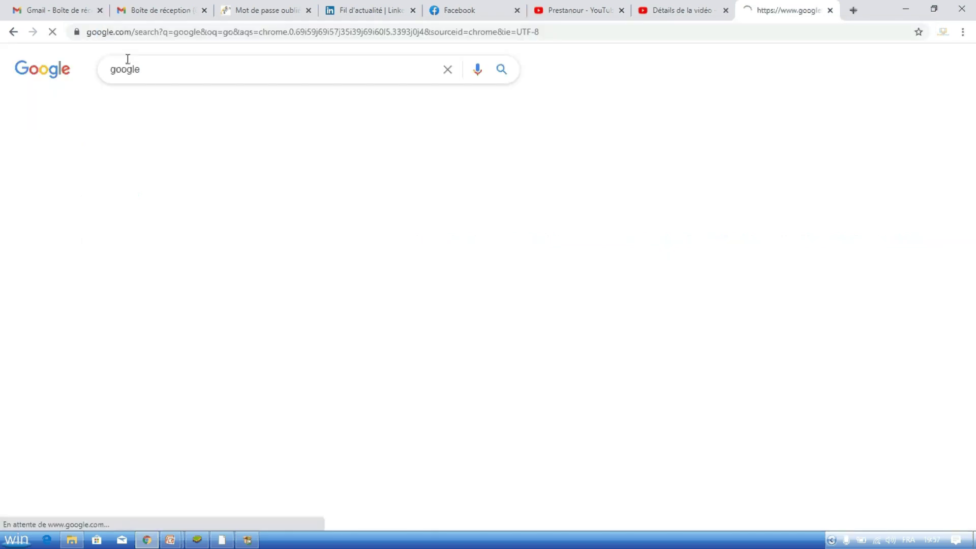
Open the Google home page and search for "telecharger sql server 2012"
left_click(144, 174)
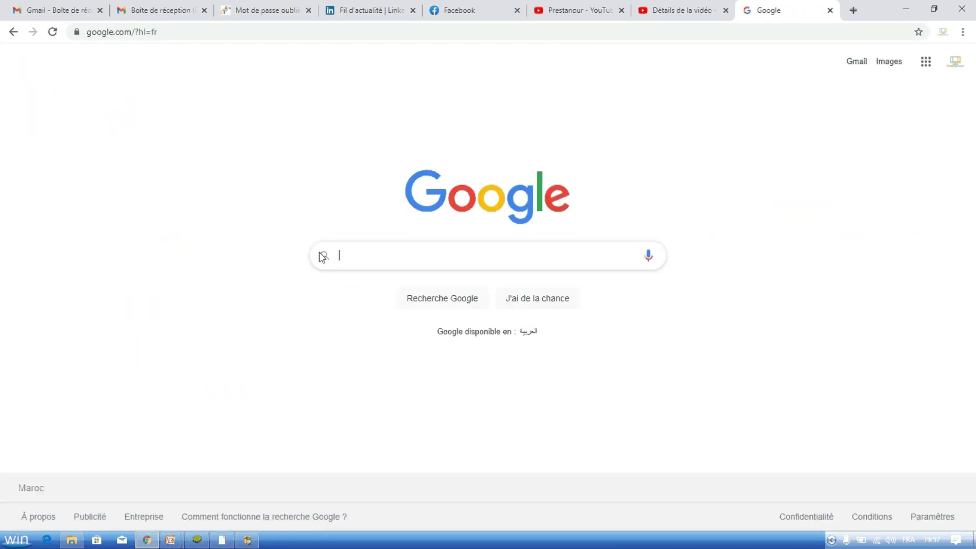
type("te")
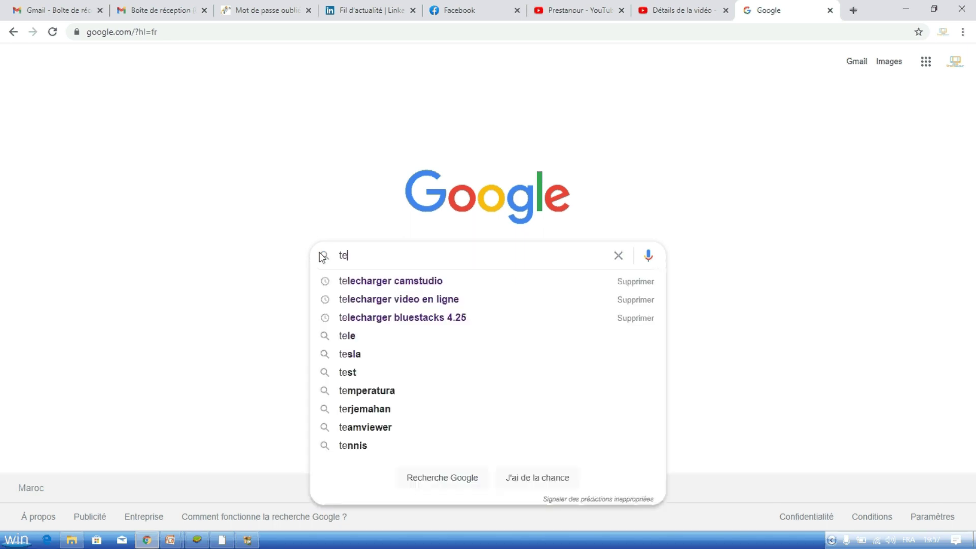
type("le")
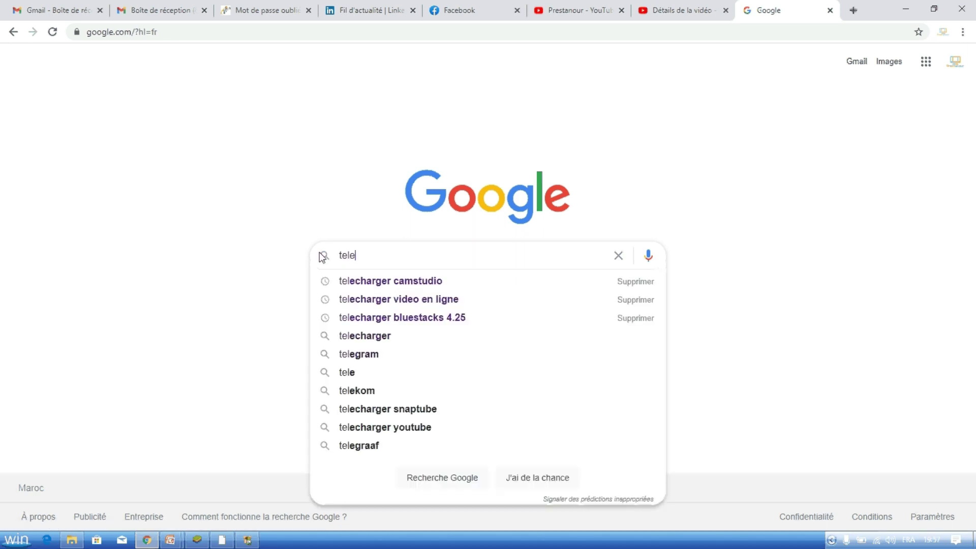
type("c")
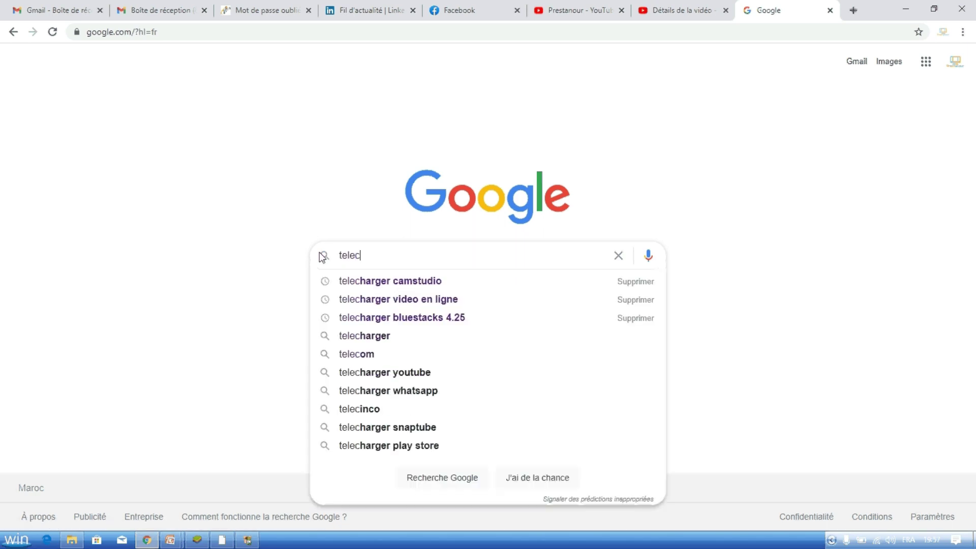
type("harger")
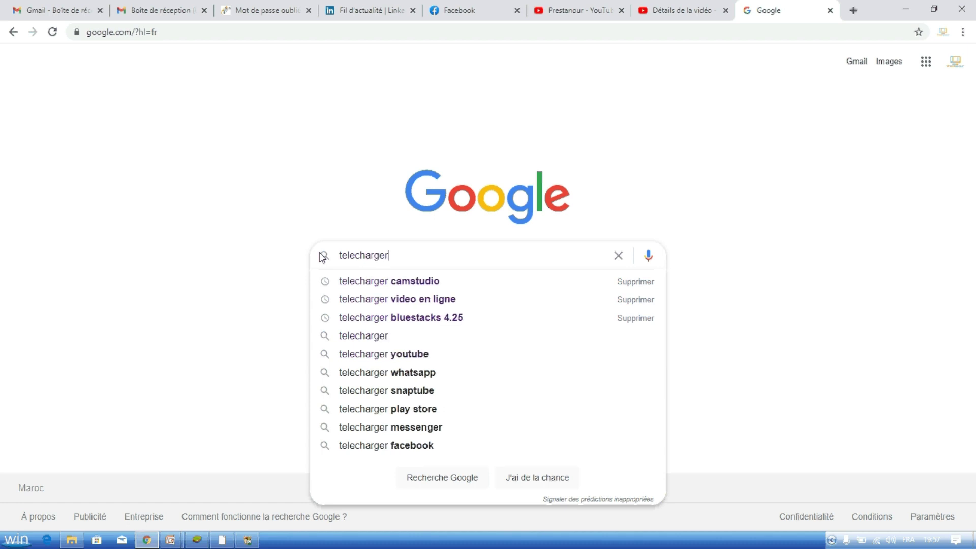
type(" sql")
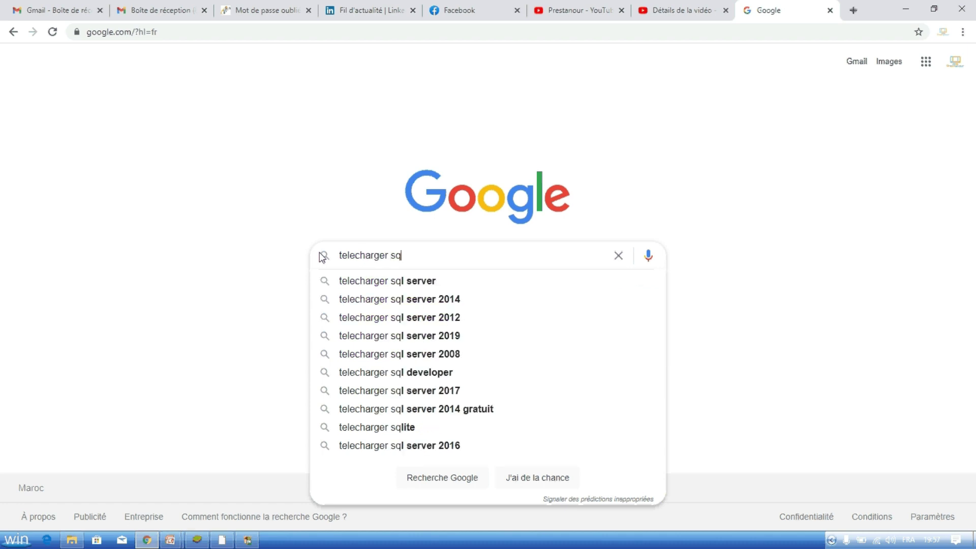
key("Down")
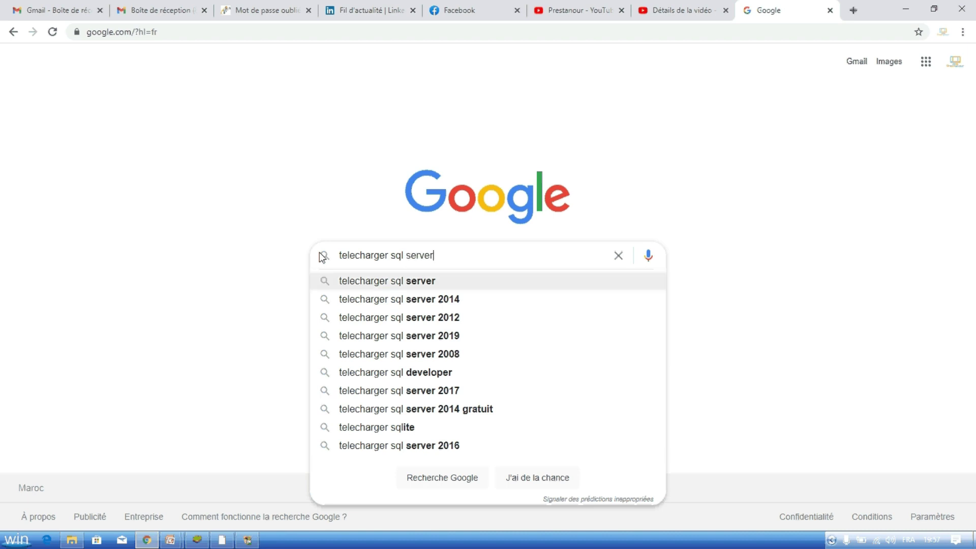
key("Down")
key("Down")
key("Down")
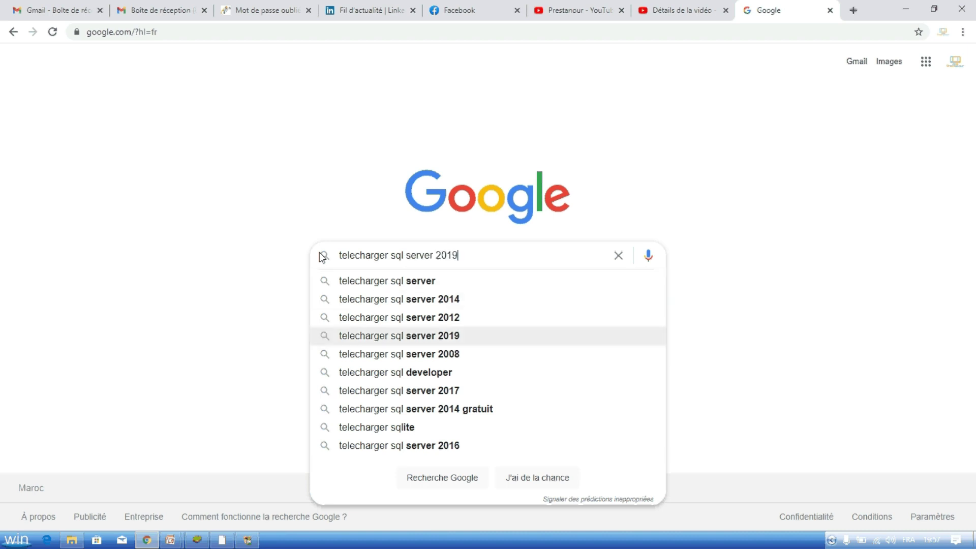
key("Down")
key("Up")
key("Up")
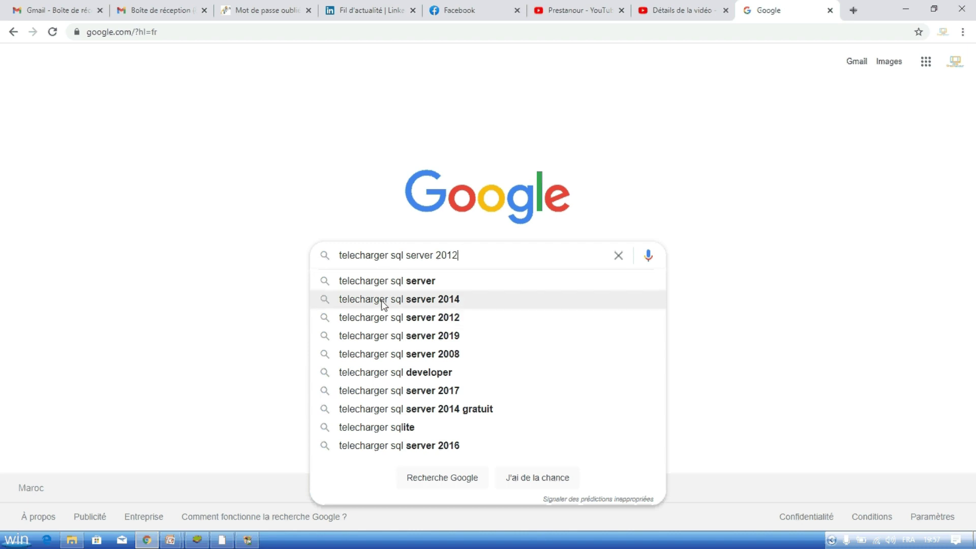
left_click(383, 319)
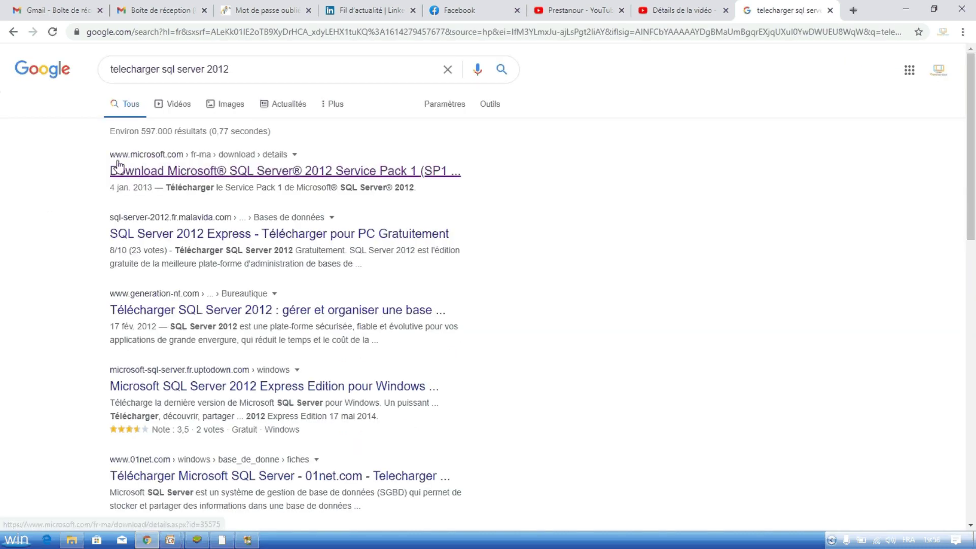
Open Microsoft's SQL Server 2012 Service Pack 1 (SP1) download page and bring up its list of downloadable files
left_click(150, 173)
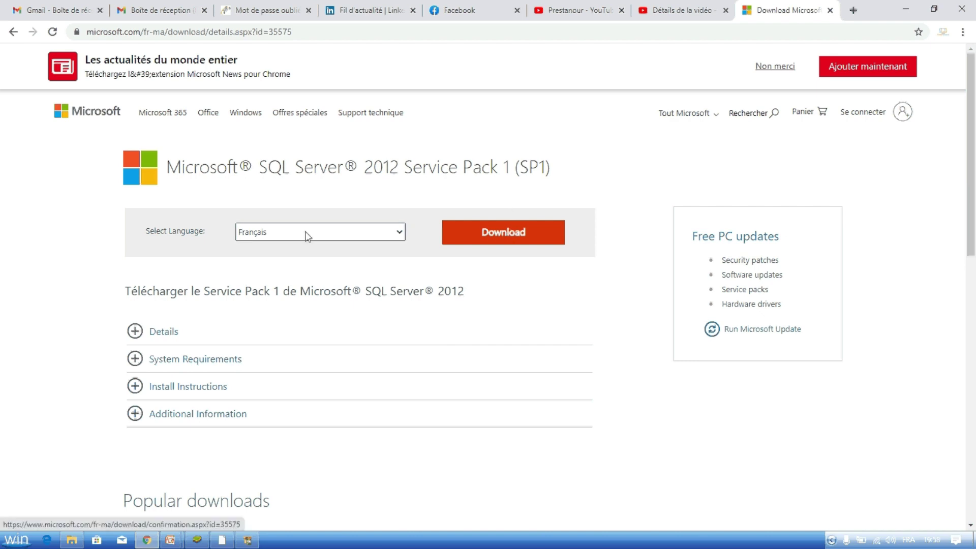
left_click(500, 235)
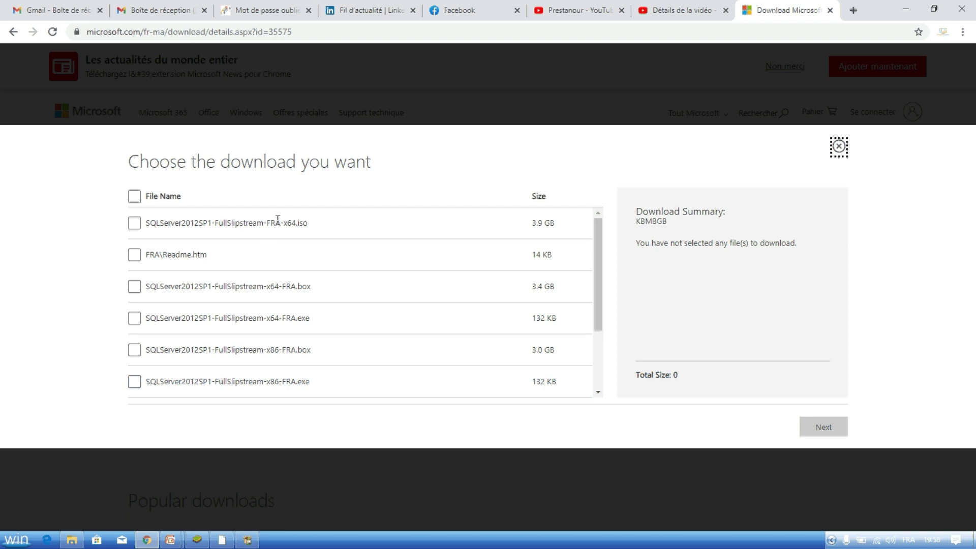
scroll(600, 364, "down", 2)
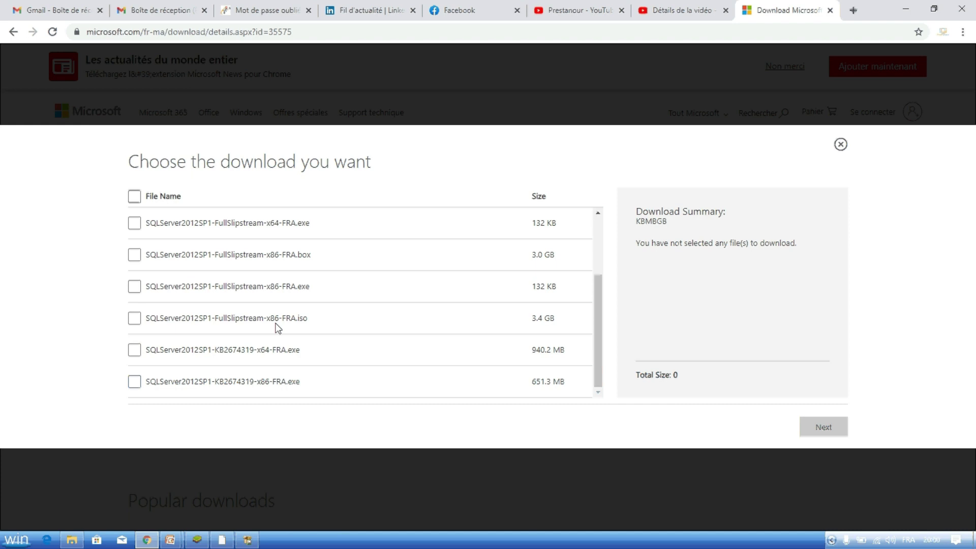
Show the desktop and open the properties of Ce PC to view the computer's system information
left_click(29, 538)
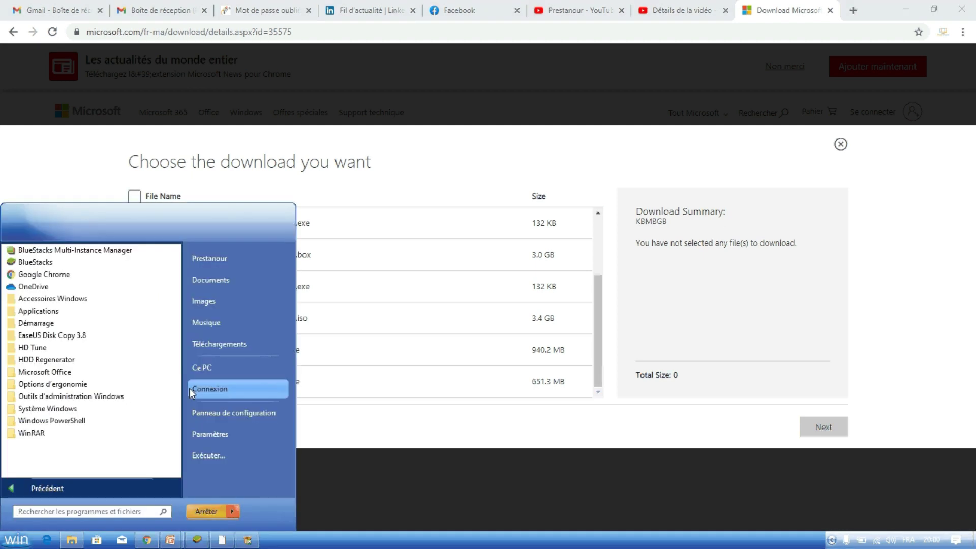
right_click(211, 371)
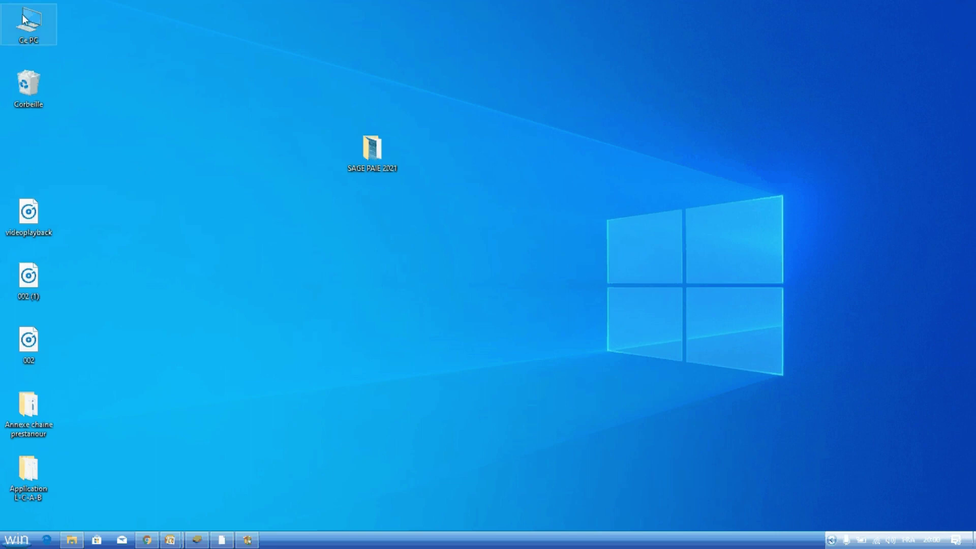
right_click(24, 20)
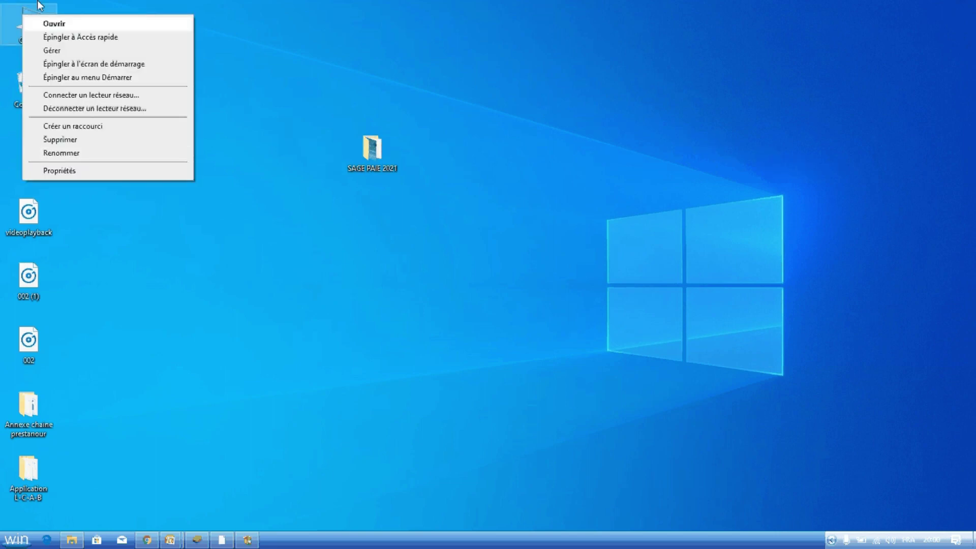
left_click(60, 171)
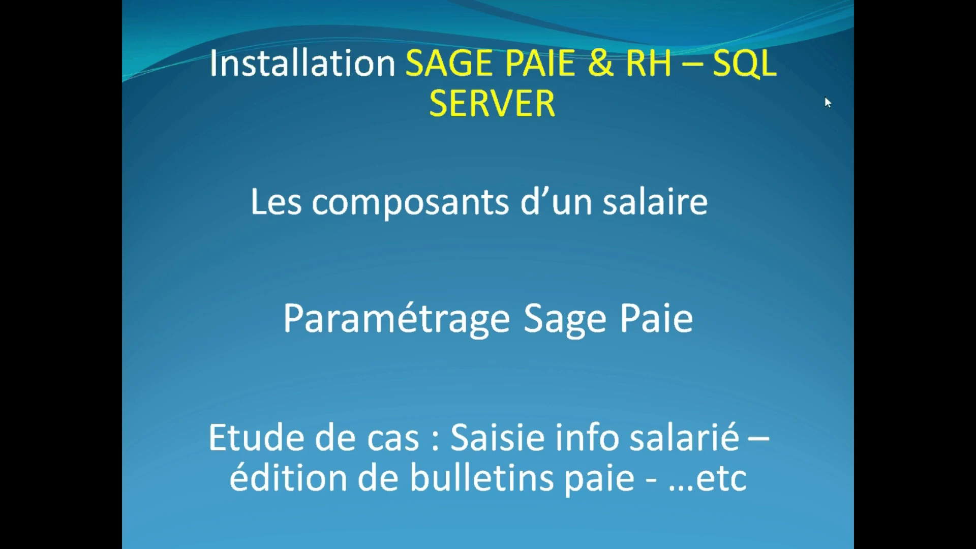
Return to Chrome, try selecting different x86 files in the download list, and leave only SQLServer2012SP1-FullSlipstream-x86-FRA.iso selected
key("super+d")
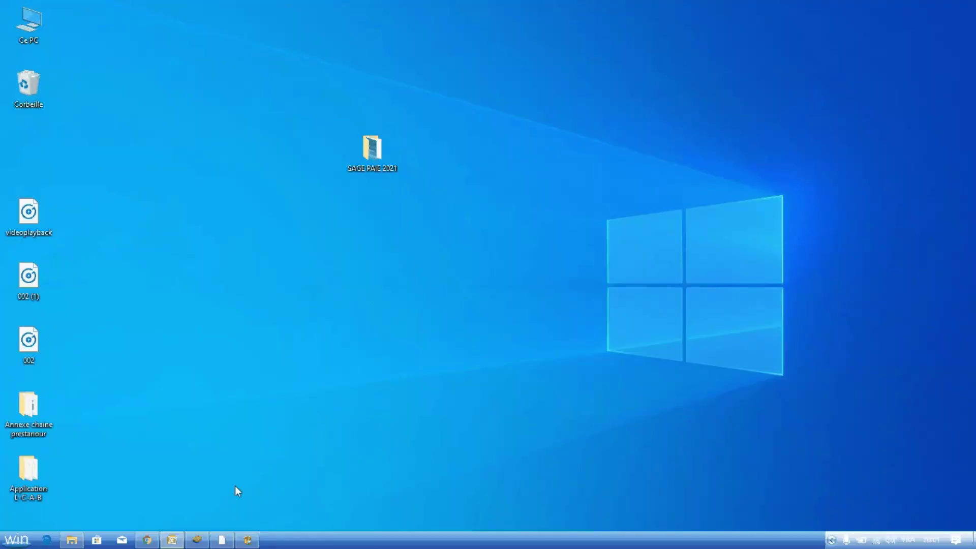
left_click(148, 540)
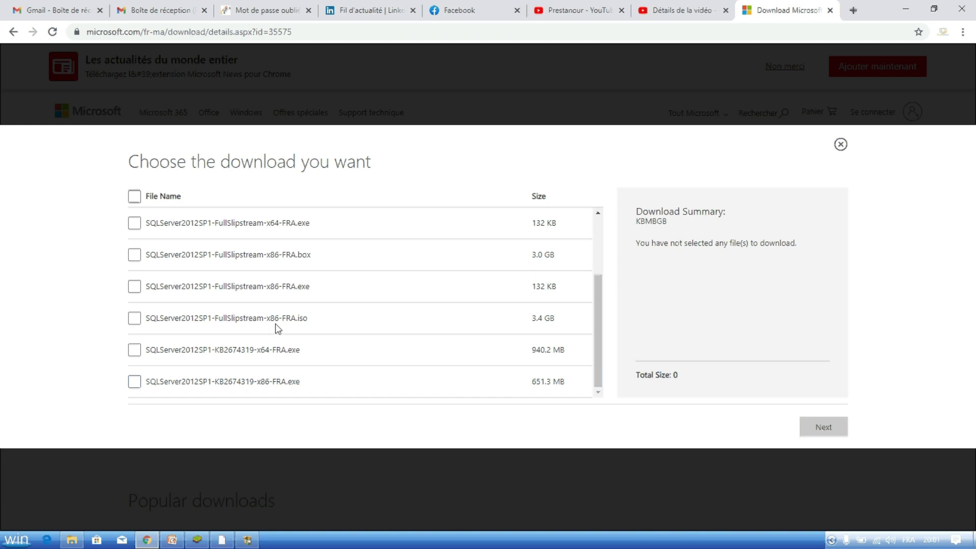
left_click(135, 319)
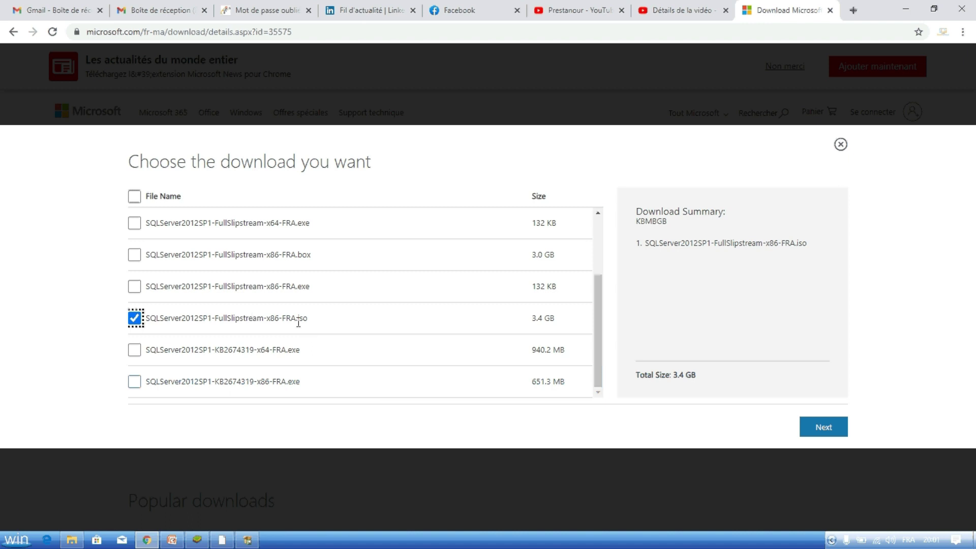
left_click(135, 318)
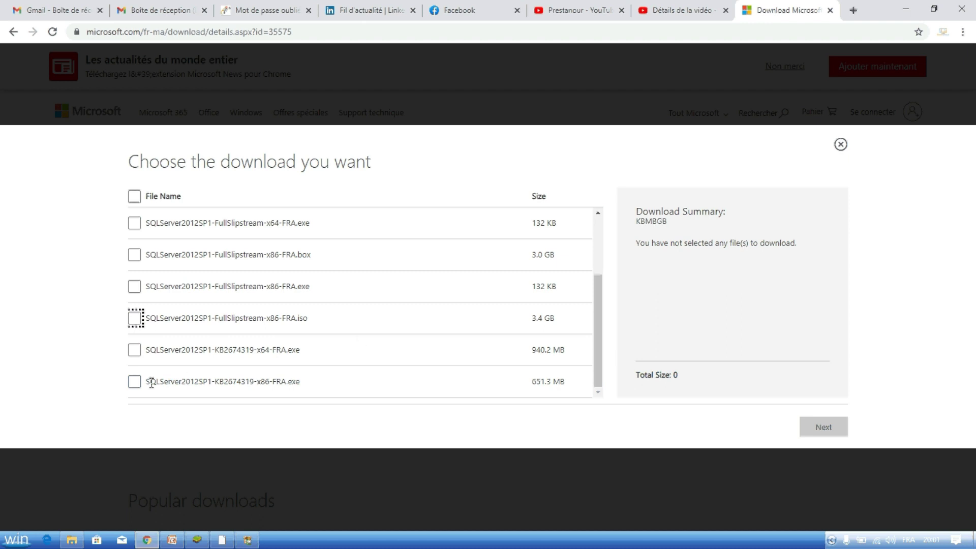
left_click(134, 383)
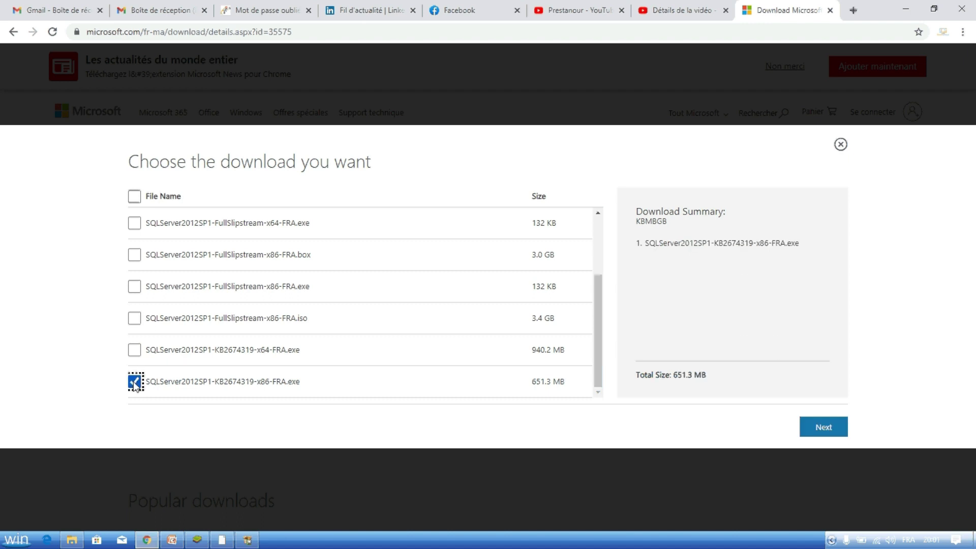
left_click(134, 382)
left_click(138, 261)
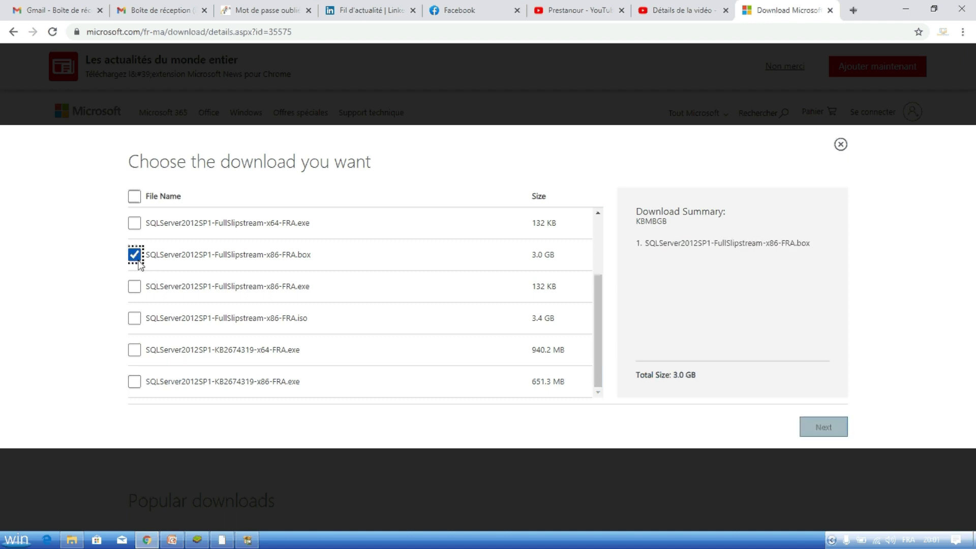
left_click(138, 262)
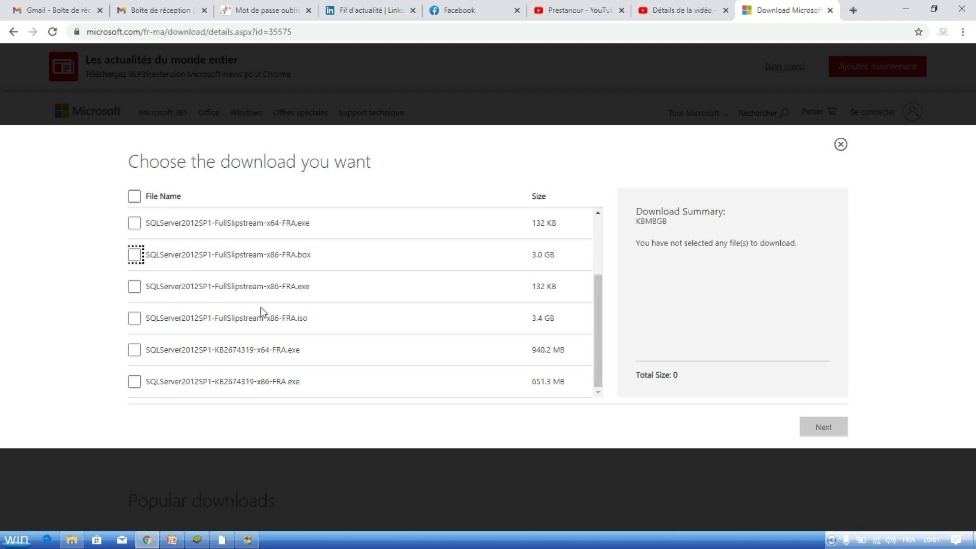
left_click(135, 320)
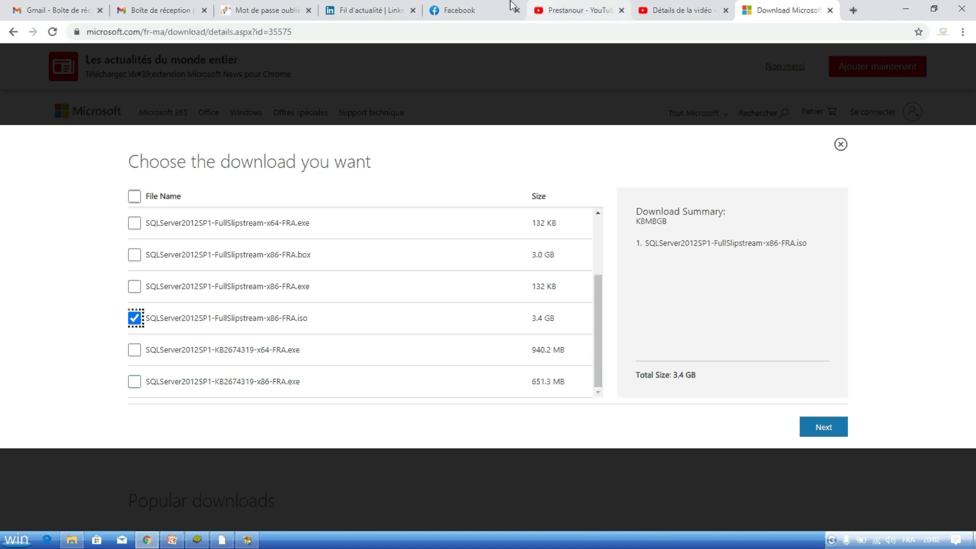
Go back to the Google home page and search for ".net framework 4.5"
left_click(330, 30)
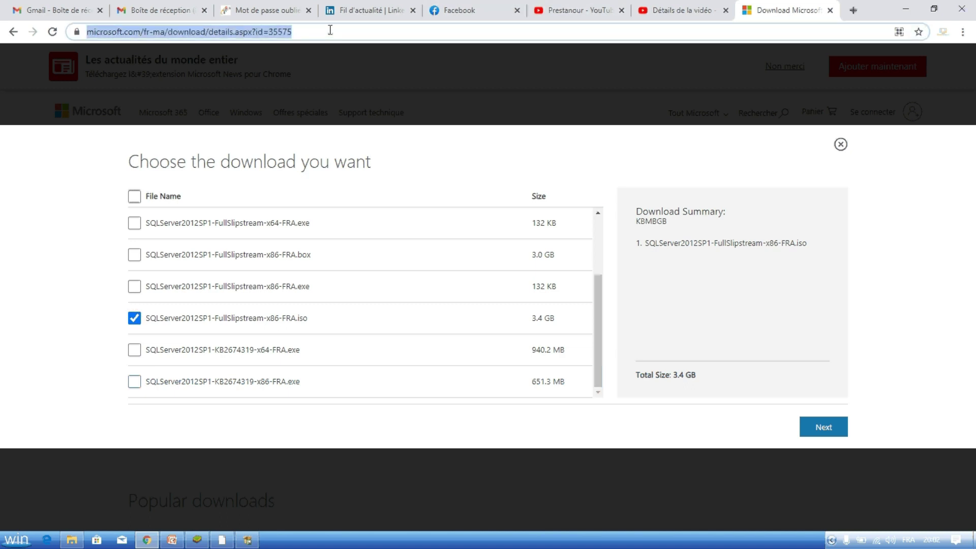
type("google")
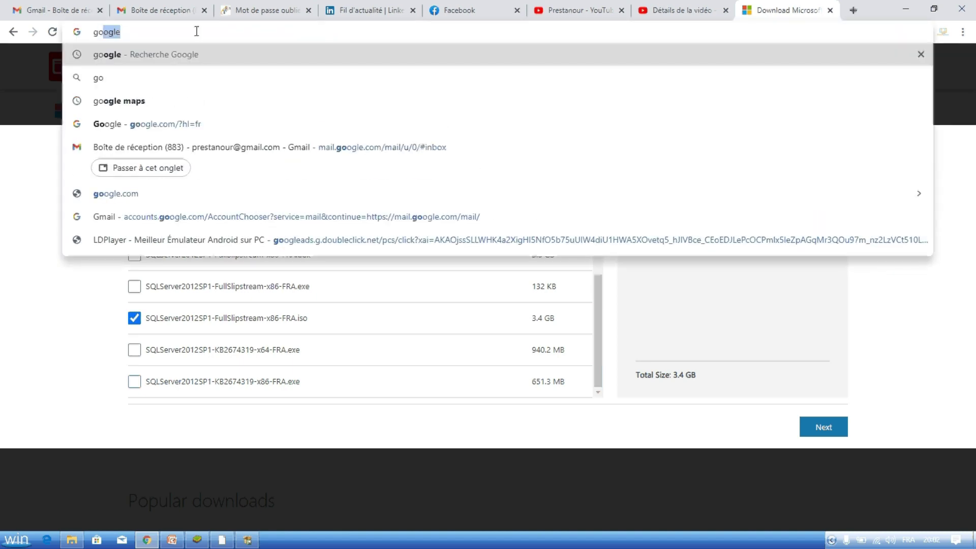
left_click(133, 53)
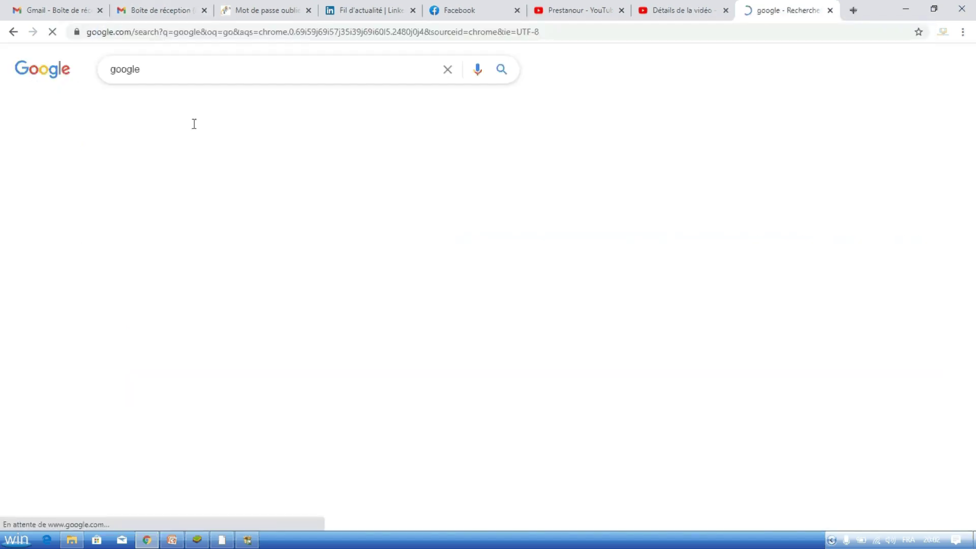
left_click(136, 188)
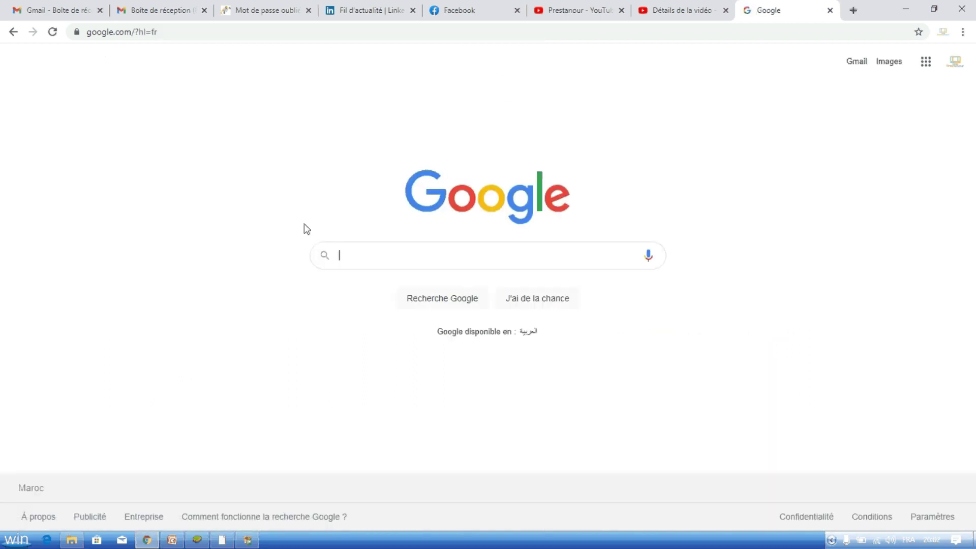
type(".")
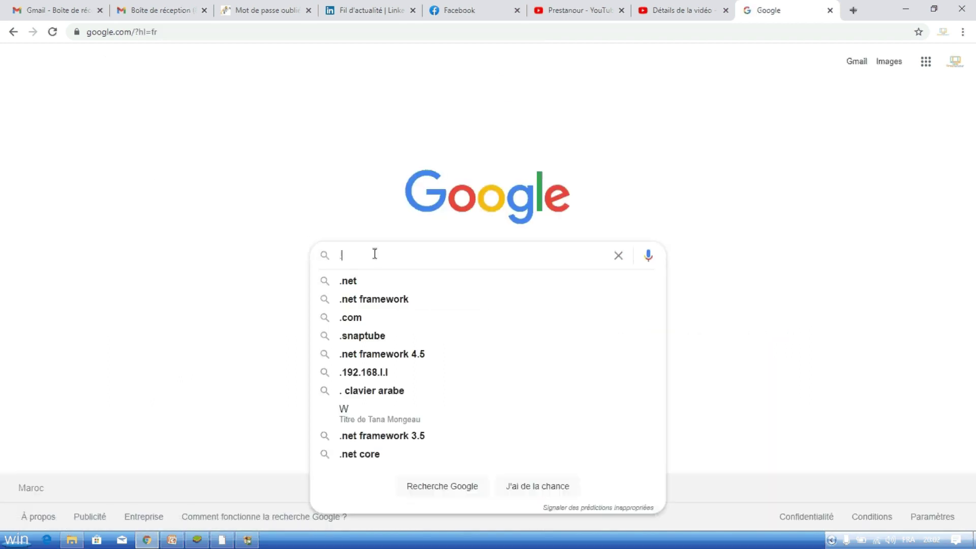
key("Down")
key("Down")
key("Down")
key("Down")
key("Down")
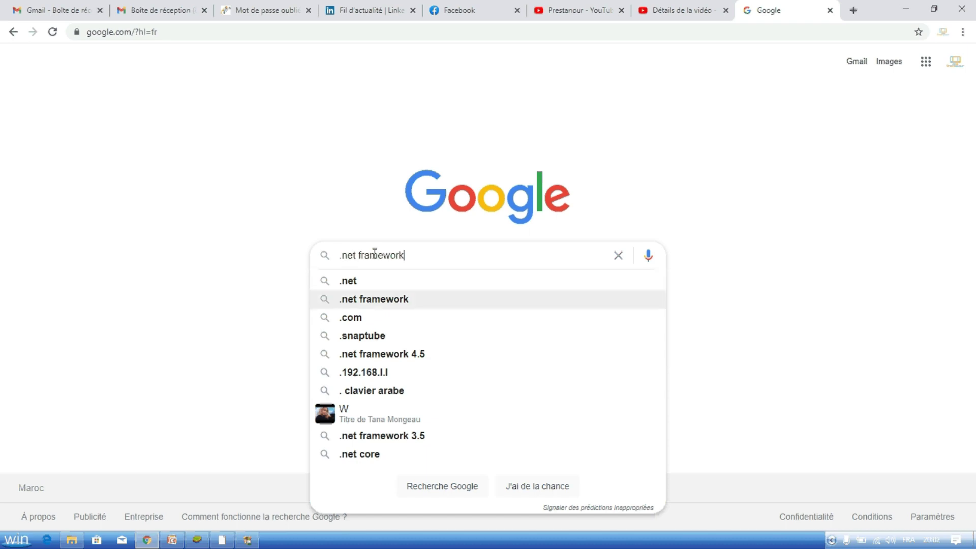
left_click(376, 358)
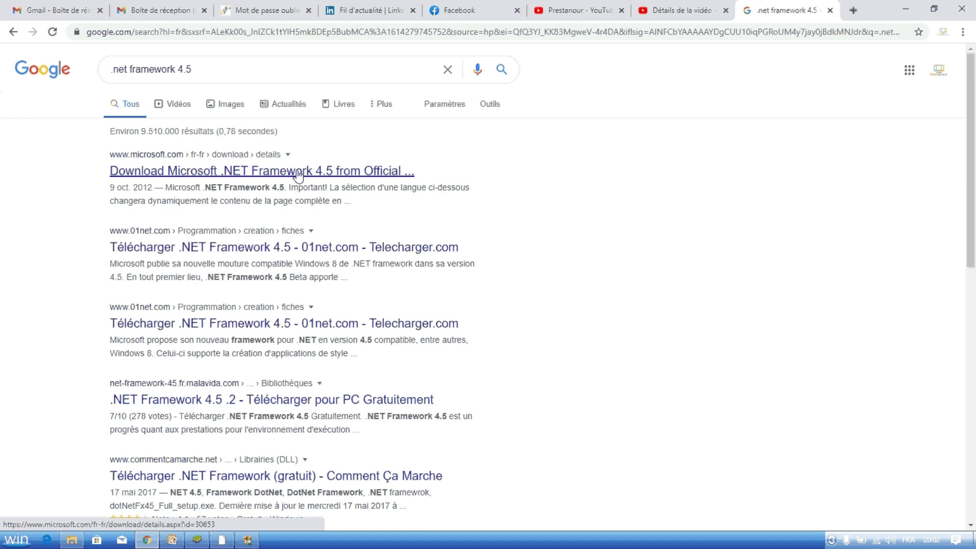
Open Microsoft's official .NET Framework 4.5 page and download the installer
left_click(166, 175)
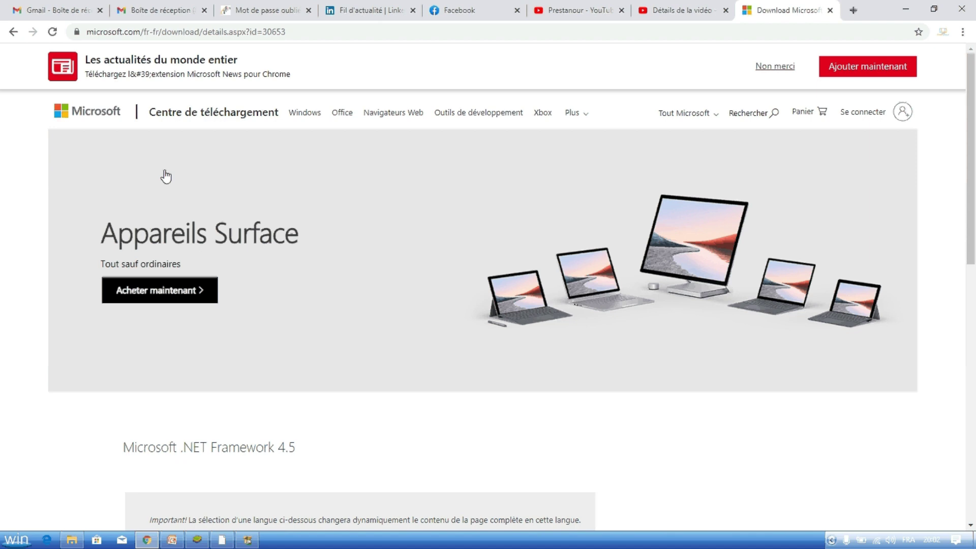
scroll(917, 407, "down", 6)
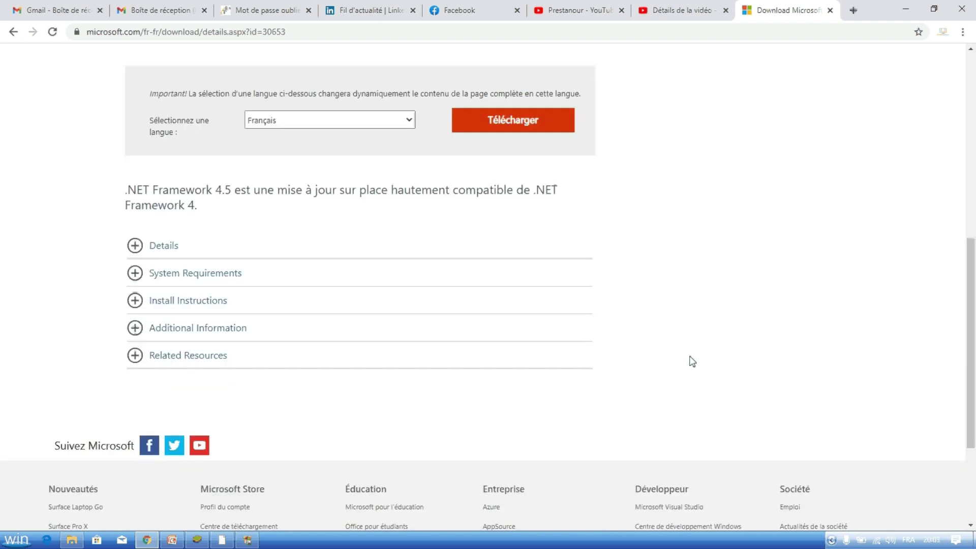
left_click(520, 123)
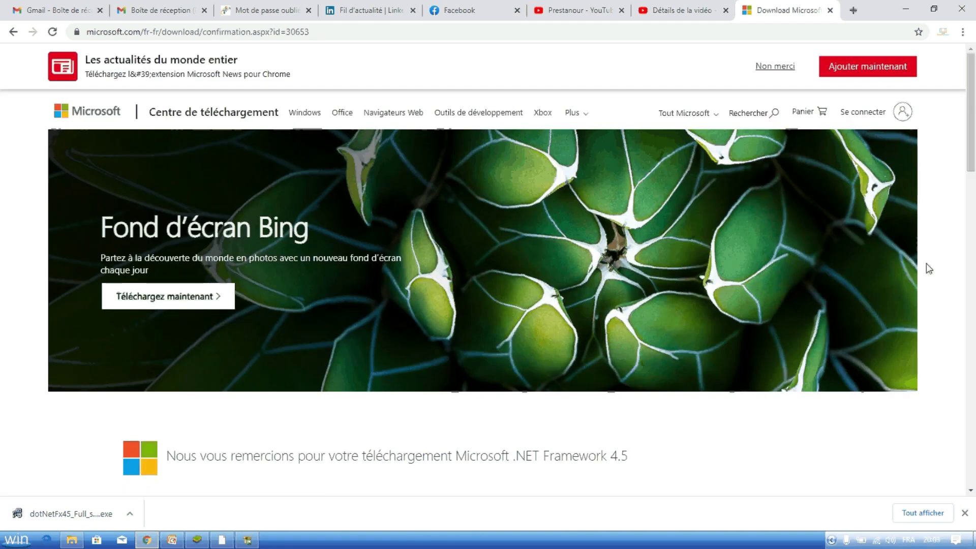
Leave the browser, open the SAGE PAIE 2021 folder on the desktop, and point out the dotNetFx40_Full_setup file
left_click(902, 7)
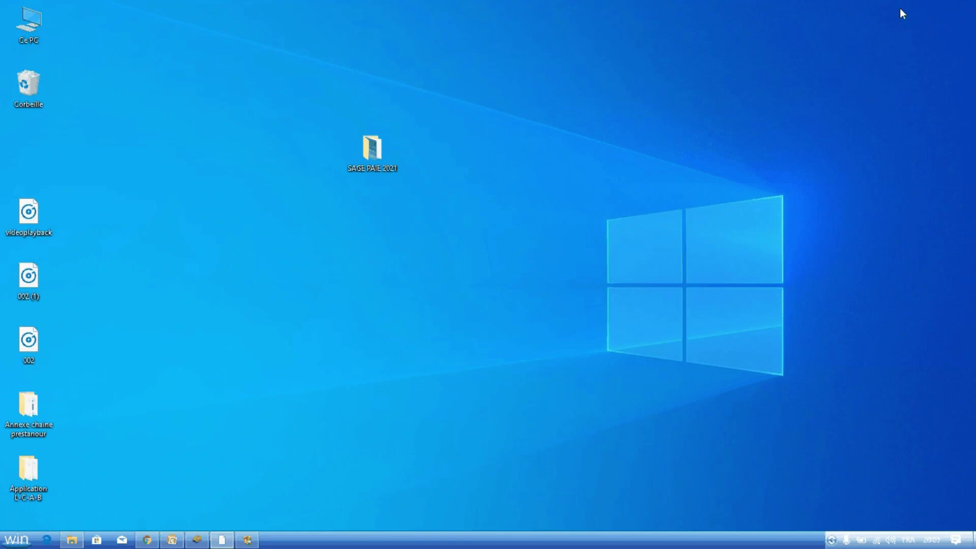
double_click(374, 150)
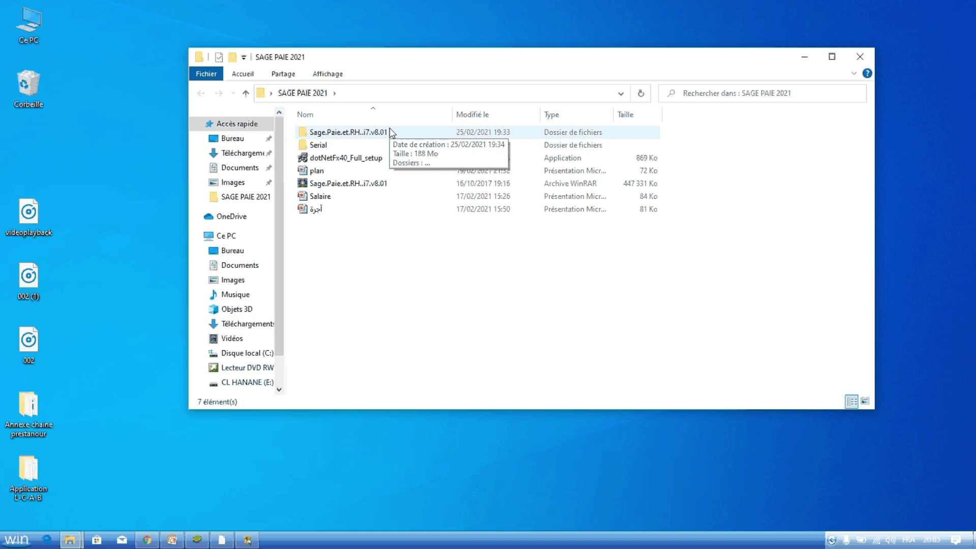
left_click(371, 156)
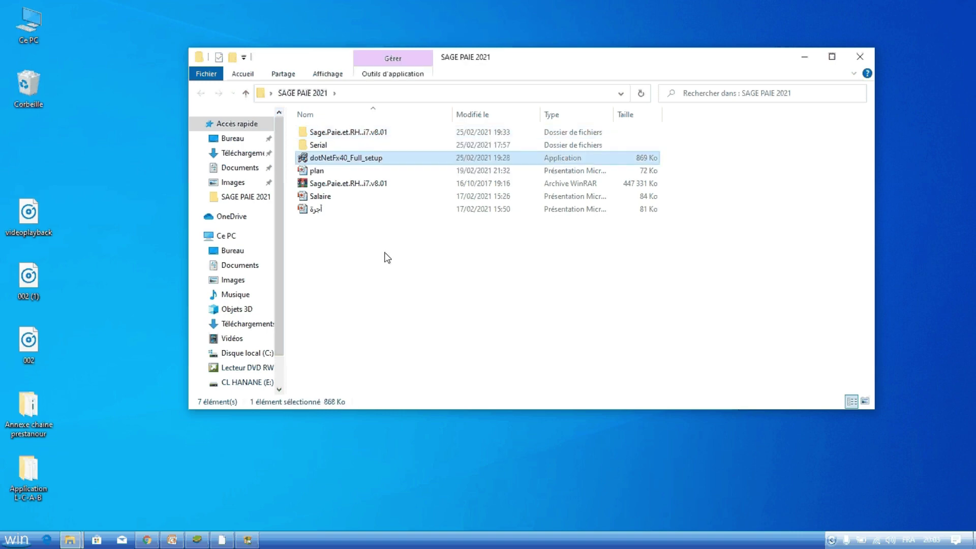
left_click(359, 244)
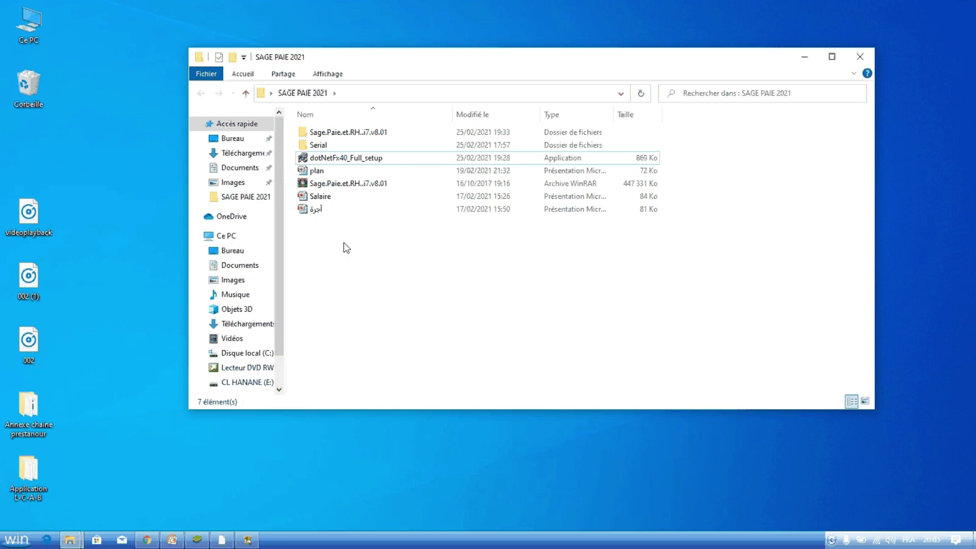
Return to Chrome, go back to the Google home page, and search for "sql server 2012 download"
left_click(149, 541)
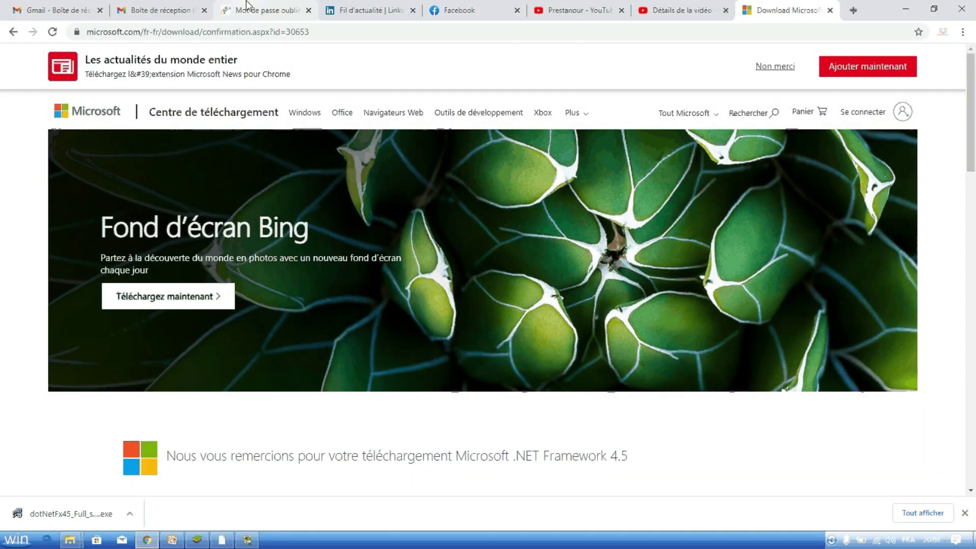
left_click(14, 32)
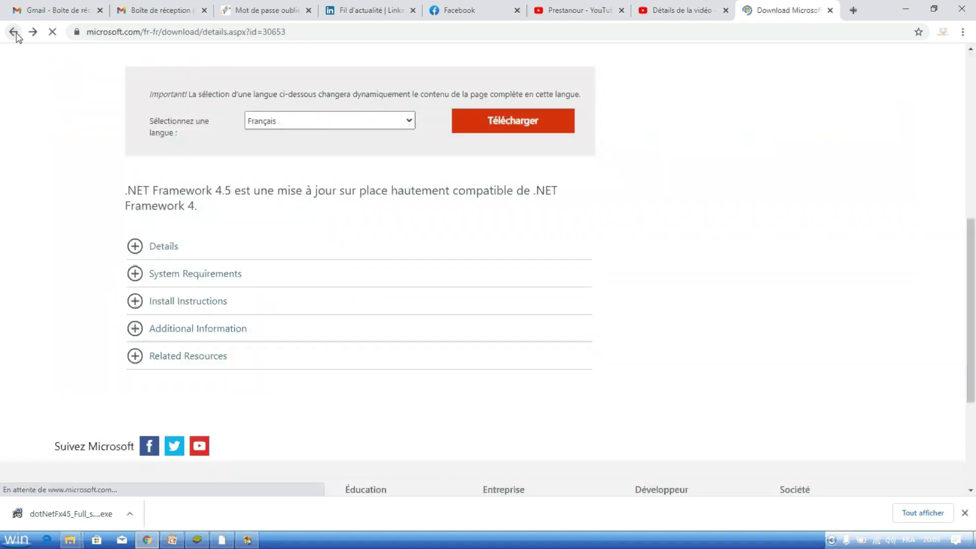
left_click(14, 33)
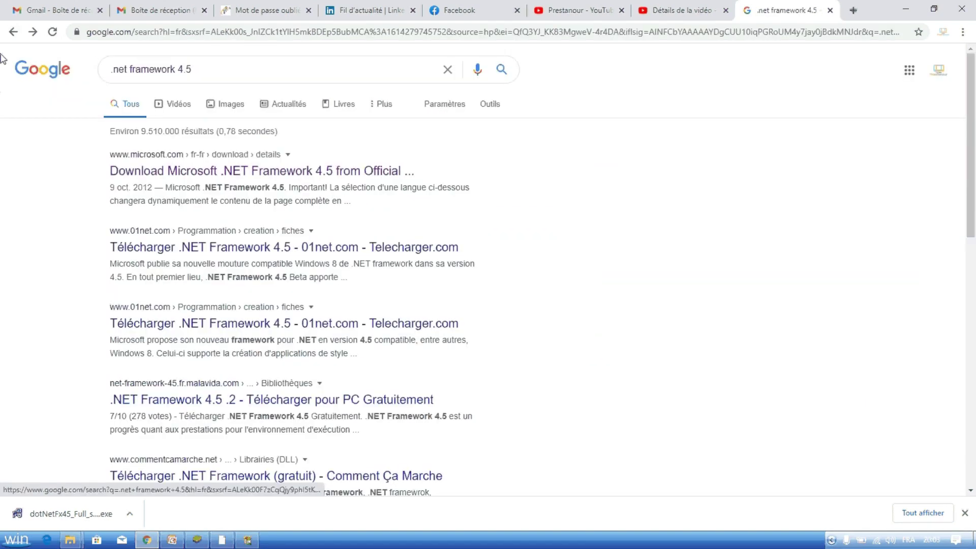
left_click(14, 33)
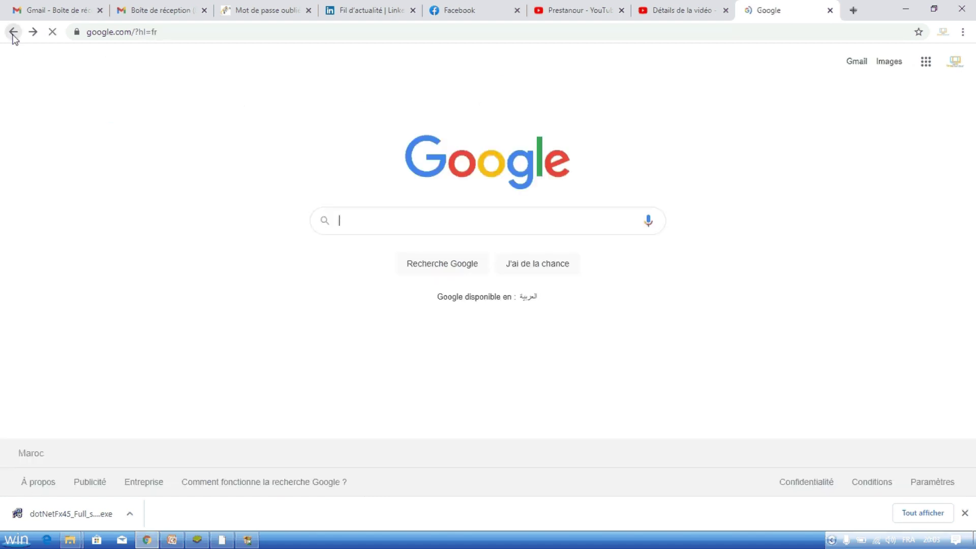
type("s")
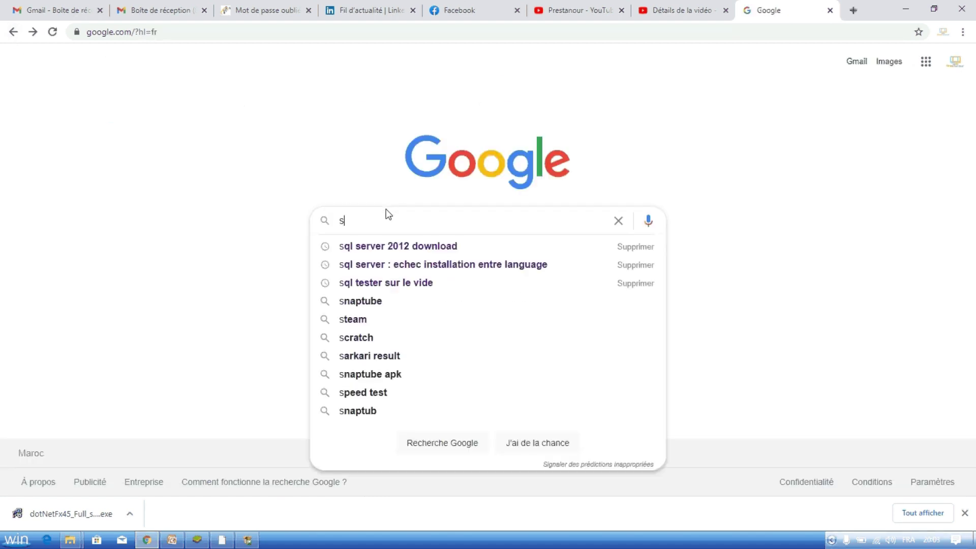
type("q")
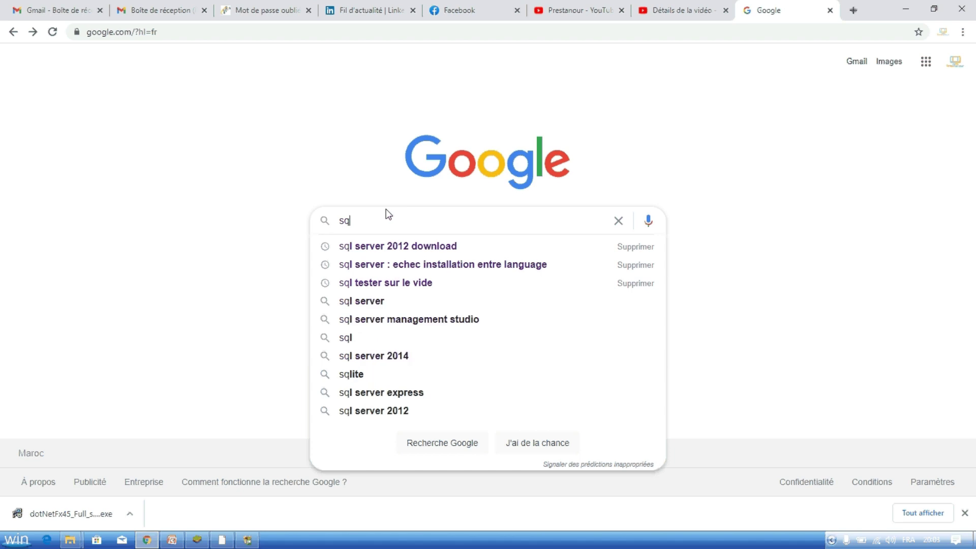
left_click(405, 247)
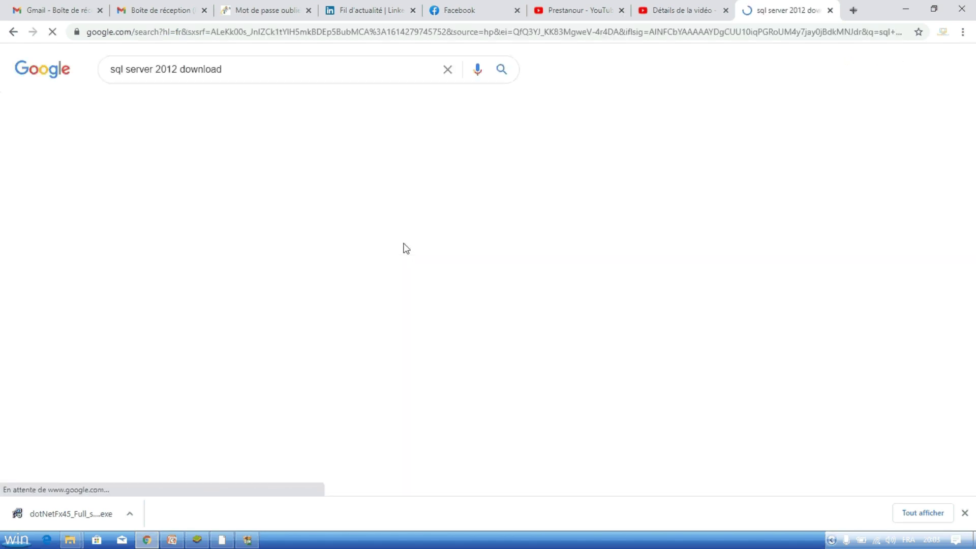
Open Microsoft's SQL Server 2012 Service Pack 1 page and start downloading SQLServer2012SP1-FullSlipstream-x86-FRA.iso
left_click(204, 177)
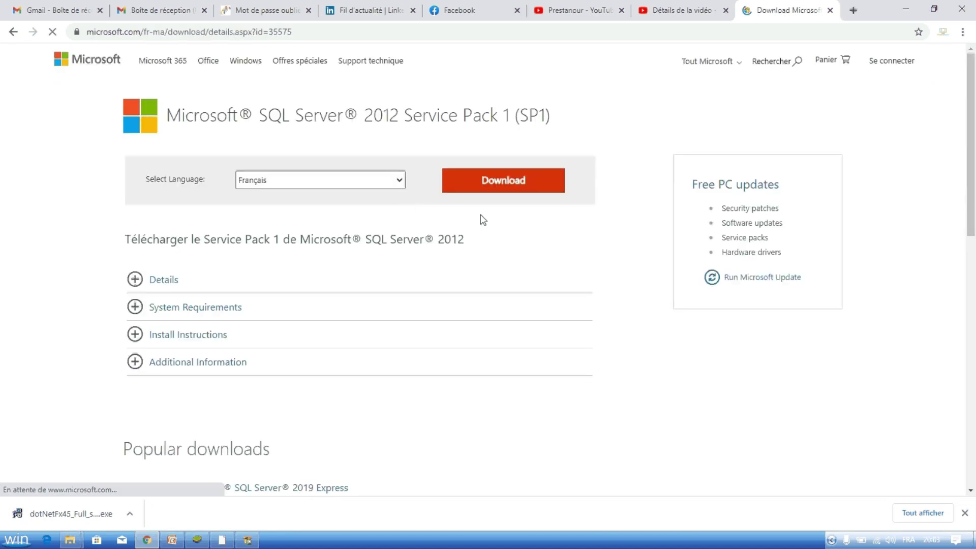
left_click(493, 189)
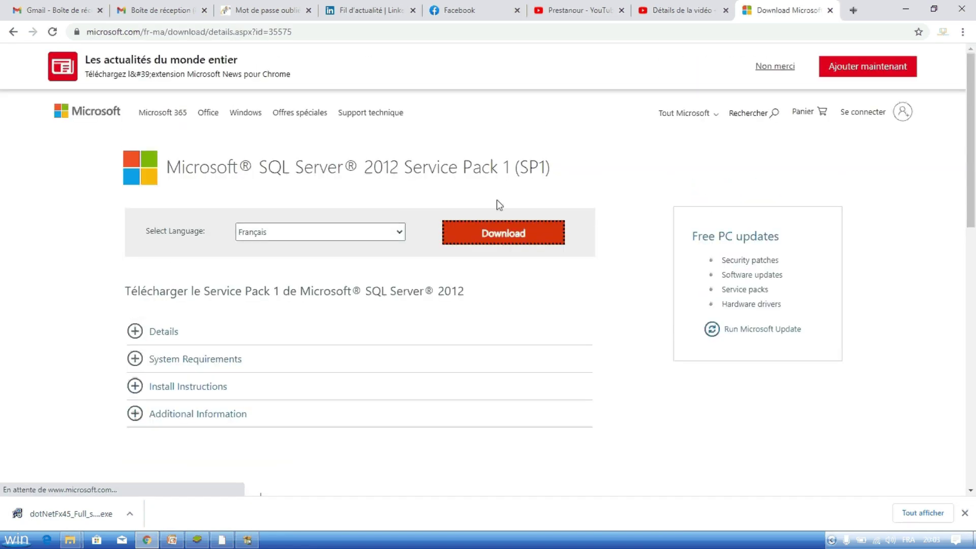
left_click(499, 233)
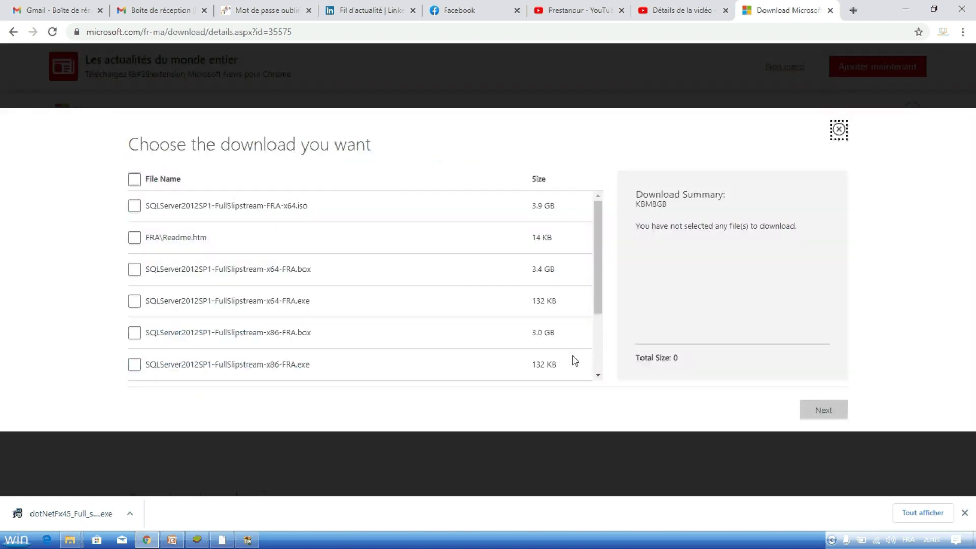
left_click(598, 368)
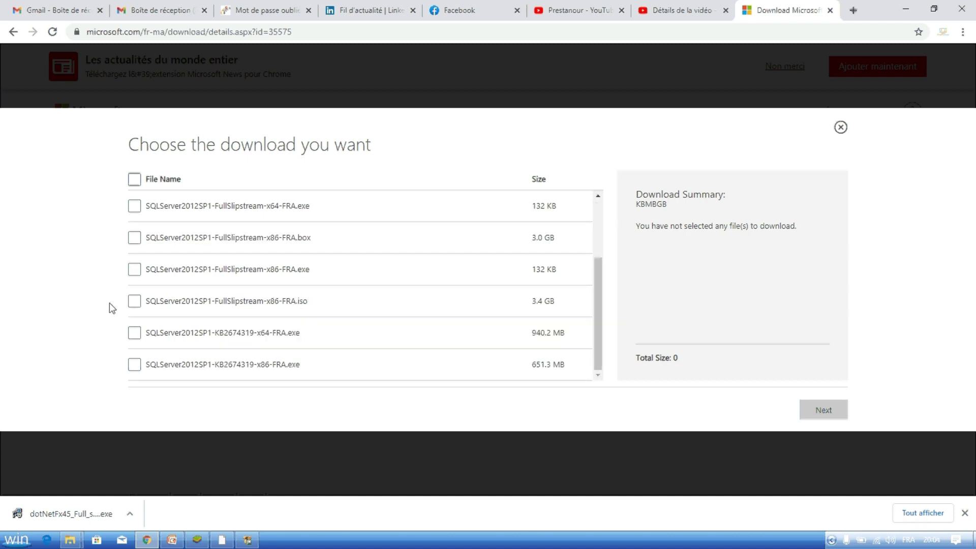
left_click(134, 302)
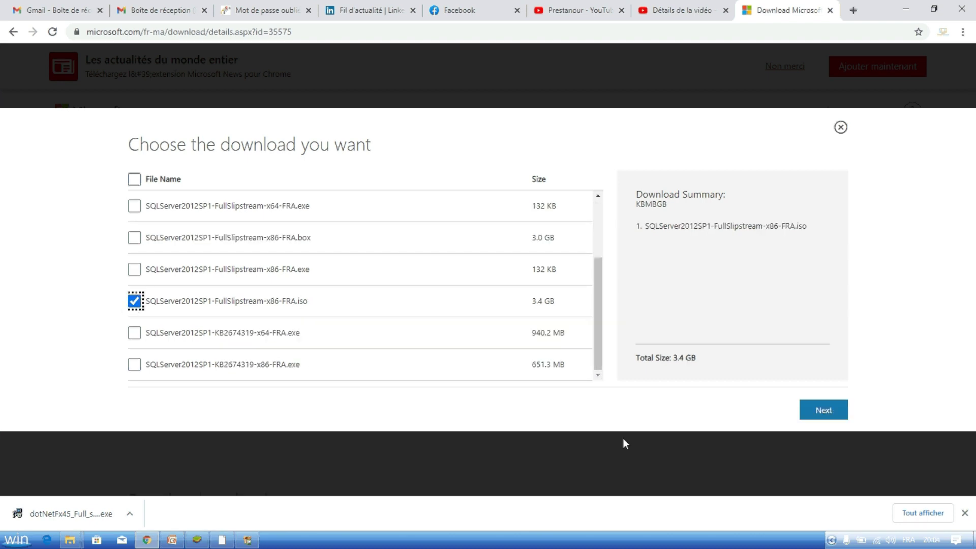
left_click(850, 407)
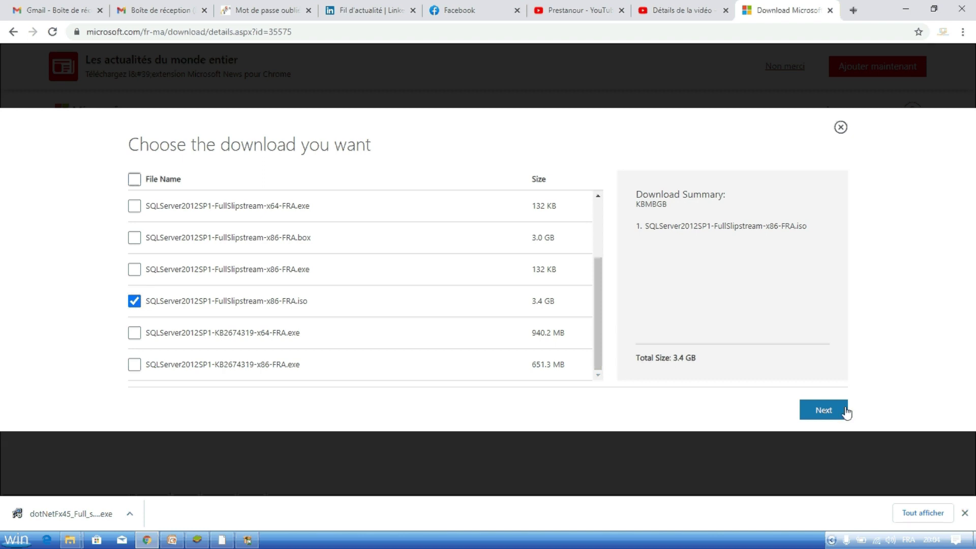
left_click(820, 416)
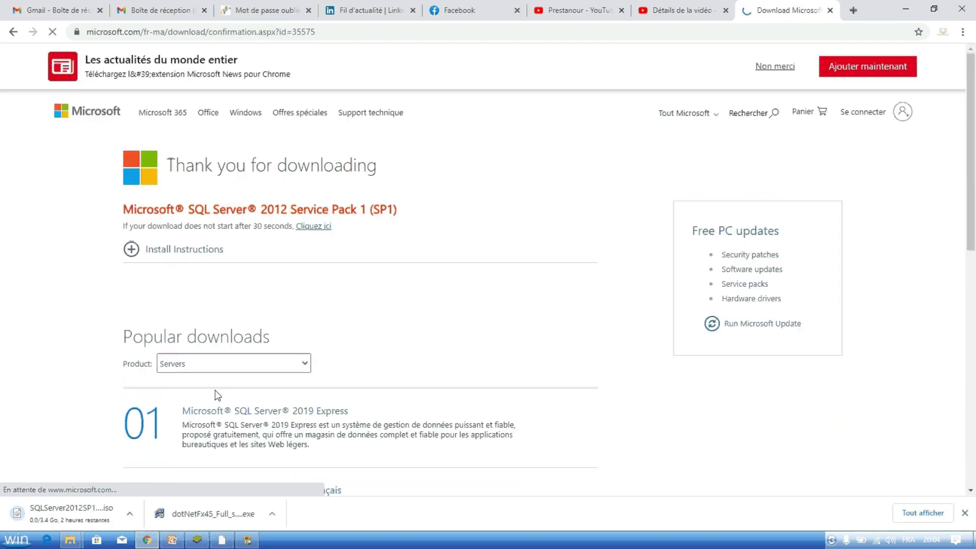
Show all downloads and cancel the SQLServer2012SP1-FullSlipstream-x86-FRA.iso download
left_click(925, 510)
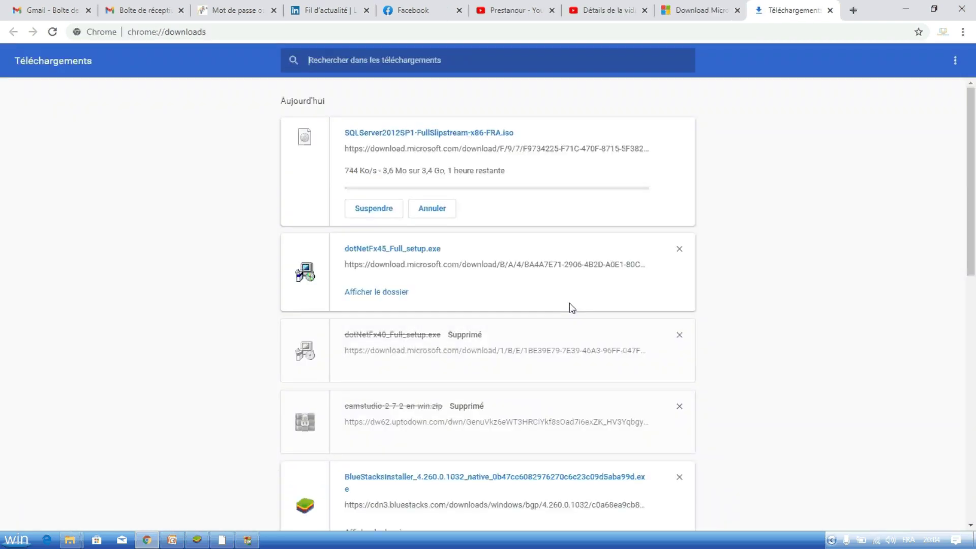
left_click(386, 217)
left_click(435, 214)
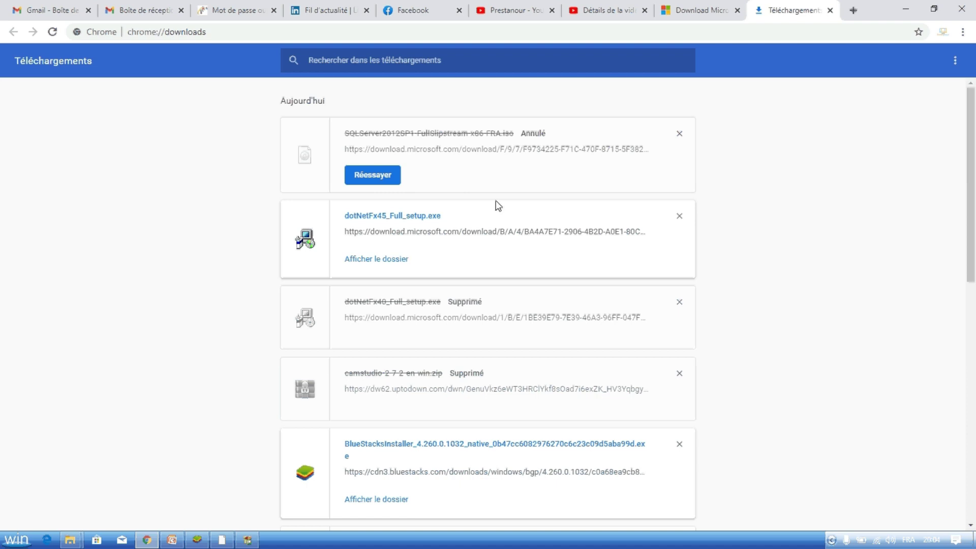
Show dotNetFx45_Full_setup in its download folder, copy the file, and return to the SAGE PAIE 2021 folder
left_click(395, 260)
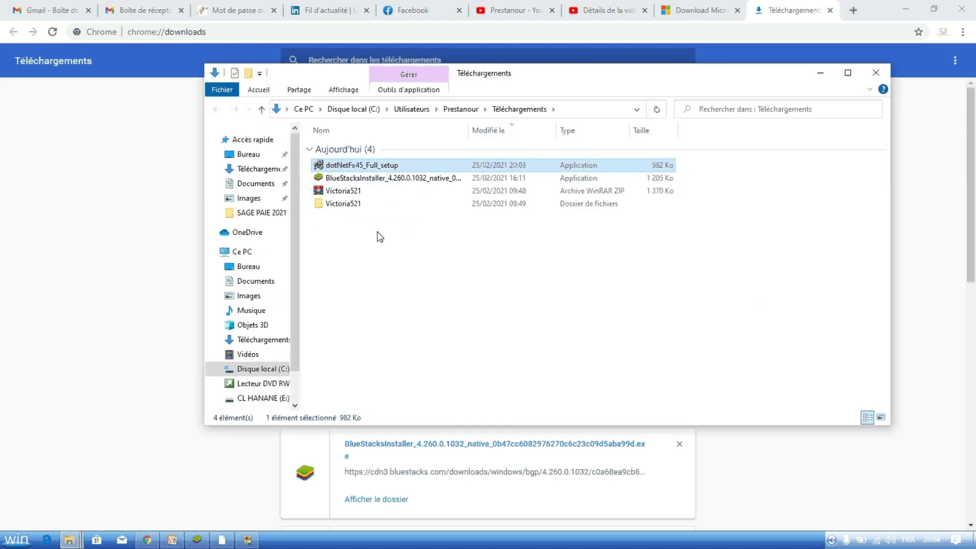
right_click(363, 168)
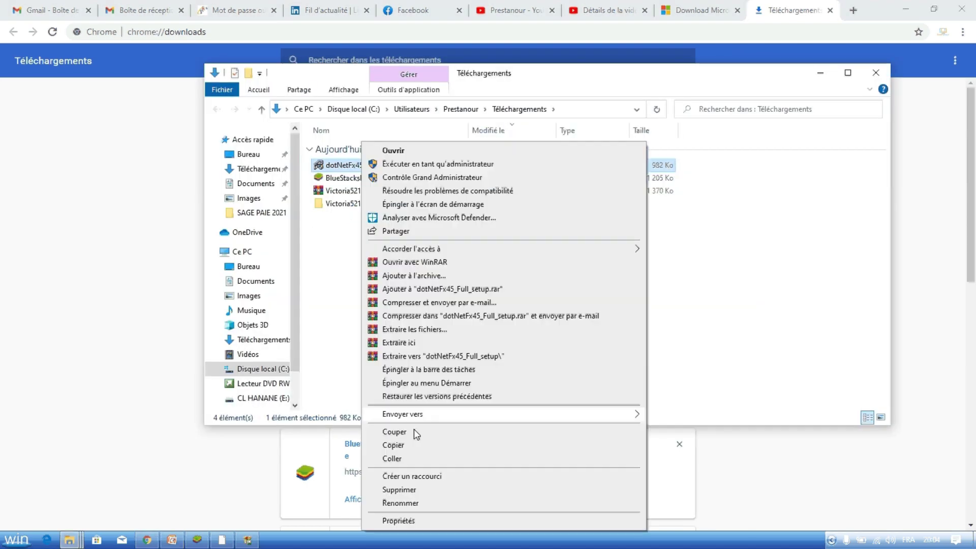
left_click(414, 443)
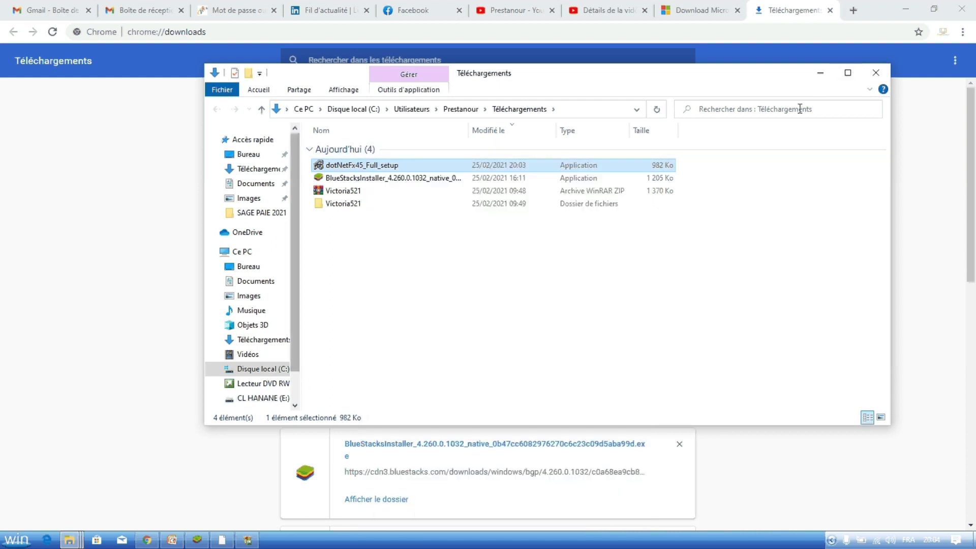
left_click(910, 8)
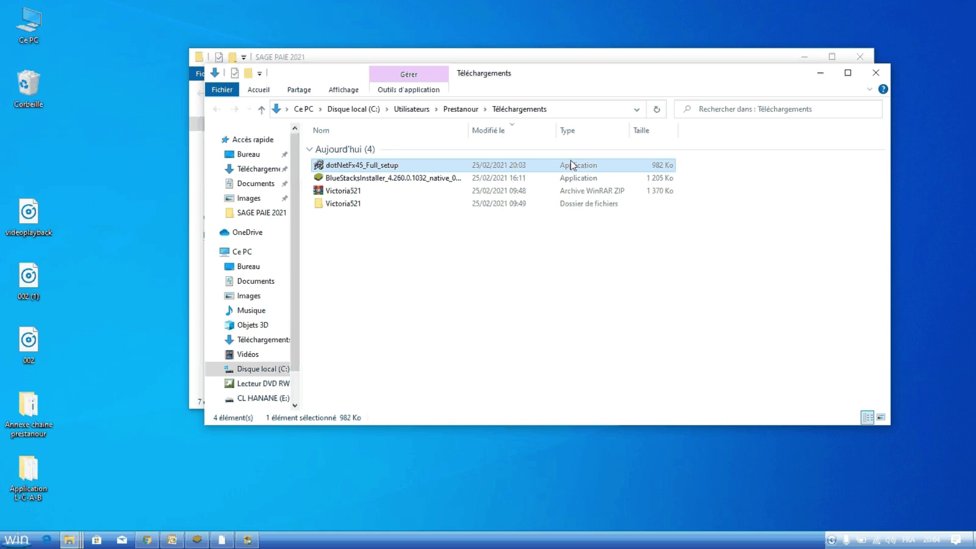
left_click(876, 72)
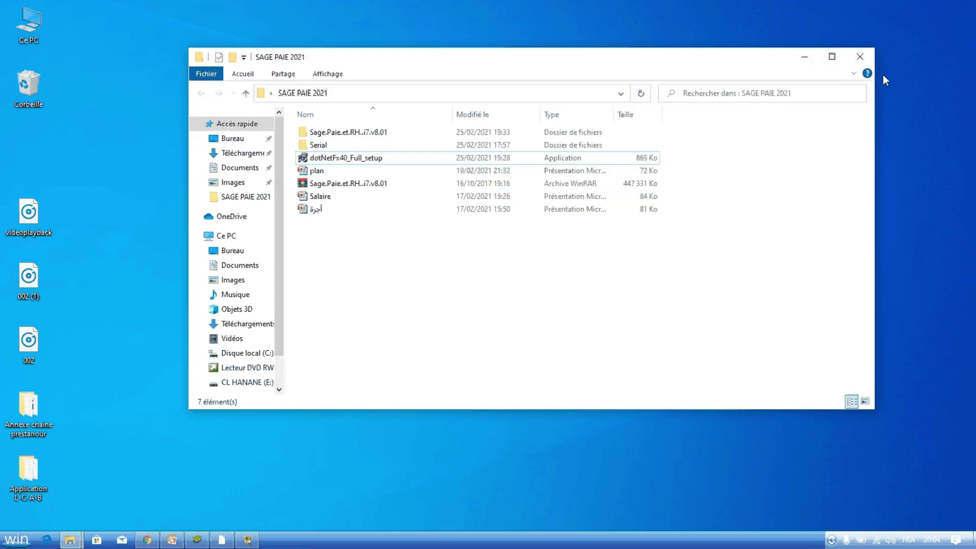
Display the paste command in the SAGE PAIE 2021 folder, dismiss it without pasting, and close the folder
right_click(348, 271)
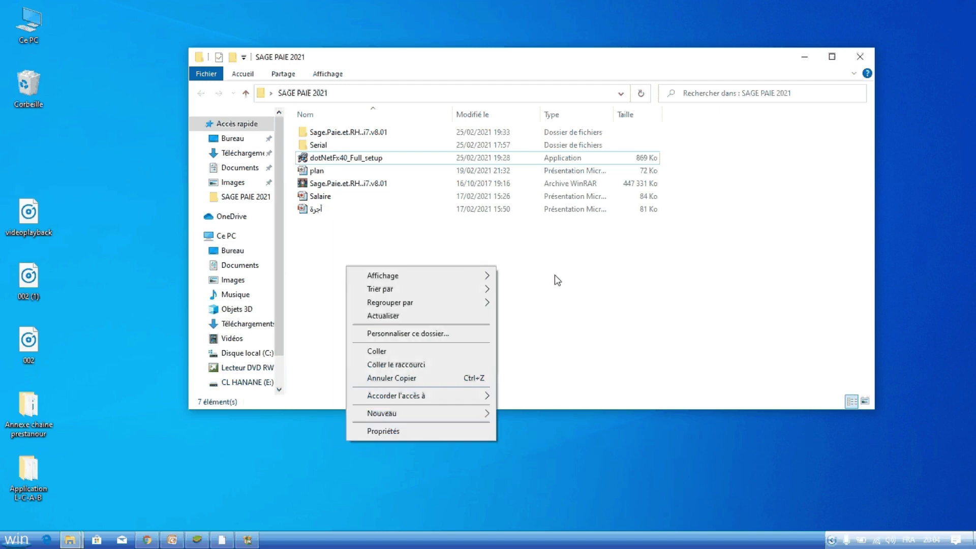
left_click(486, 229)
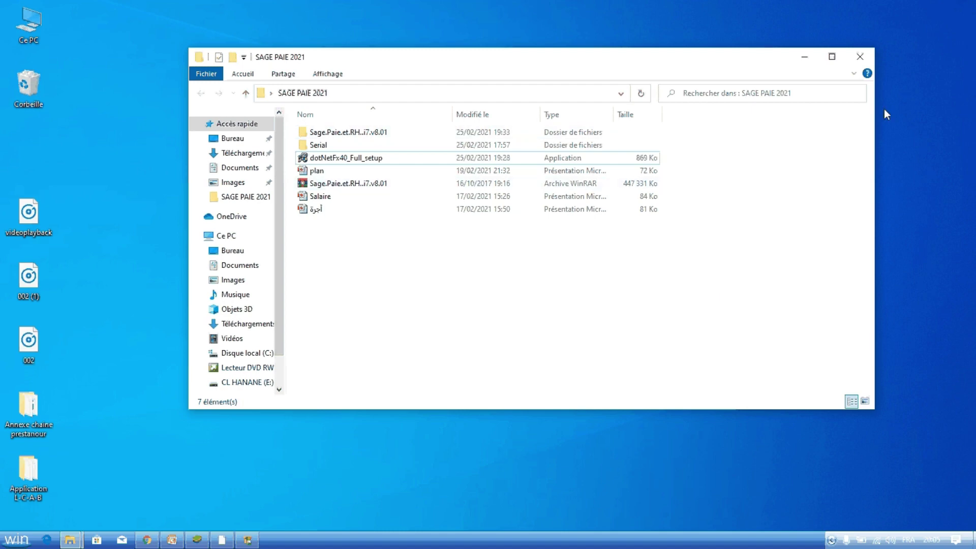
left_click(869, 60)
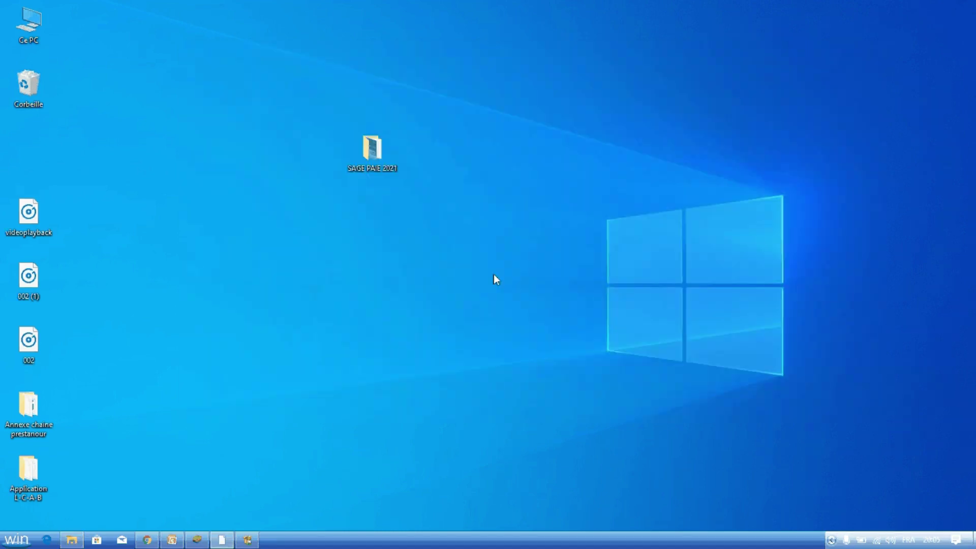
Open the Windows Control Panel full screen and go to Programmes et fonctionnalités
left_click(11, 543)
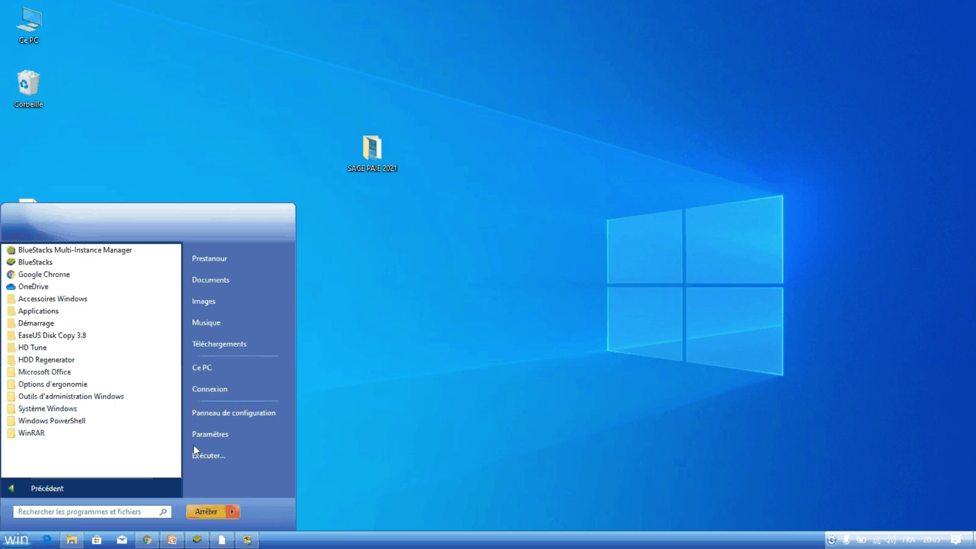
left_click(220, 414)
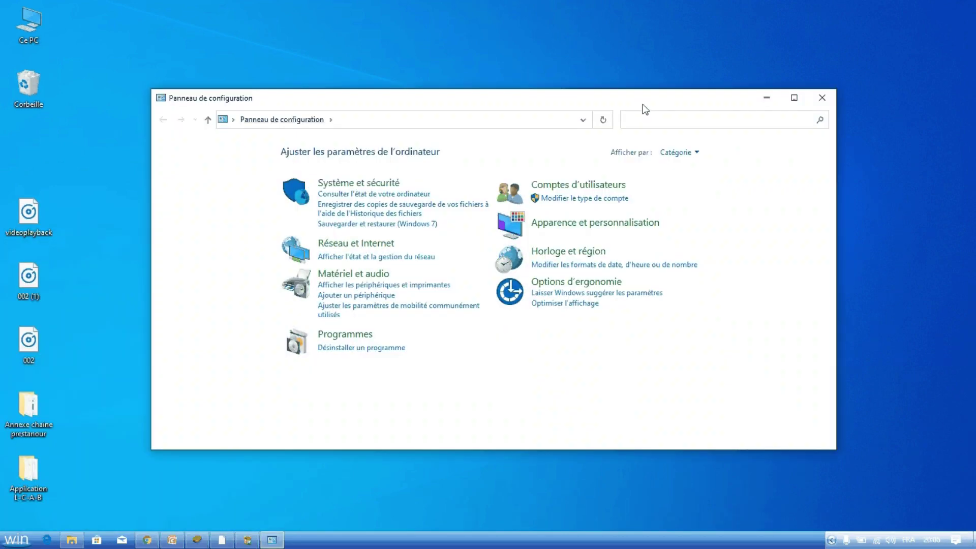
left_click(795, 101)
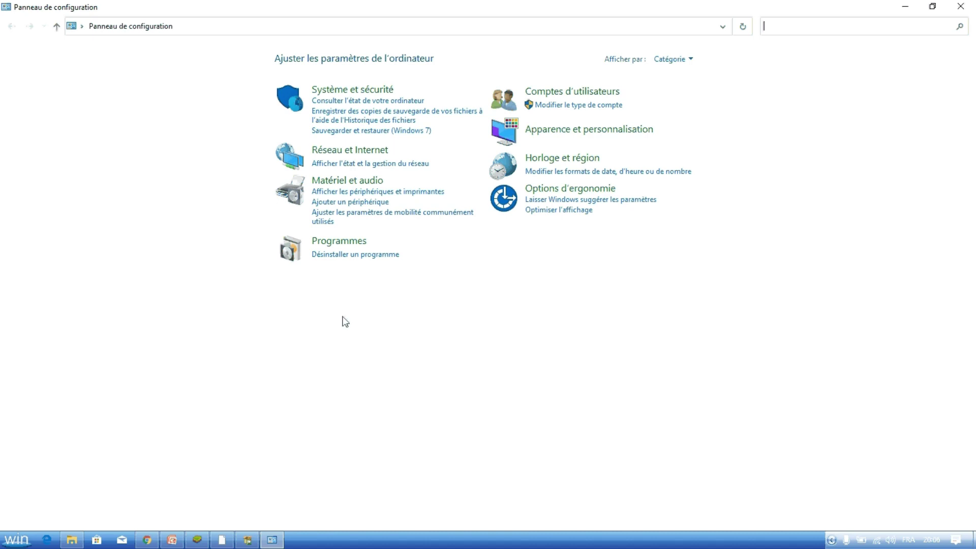
left_click(349, 244)
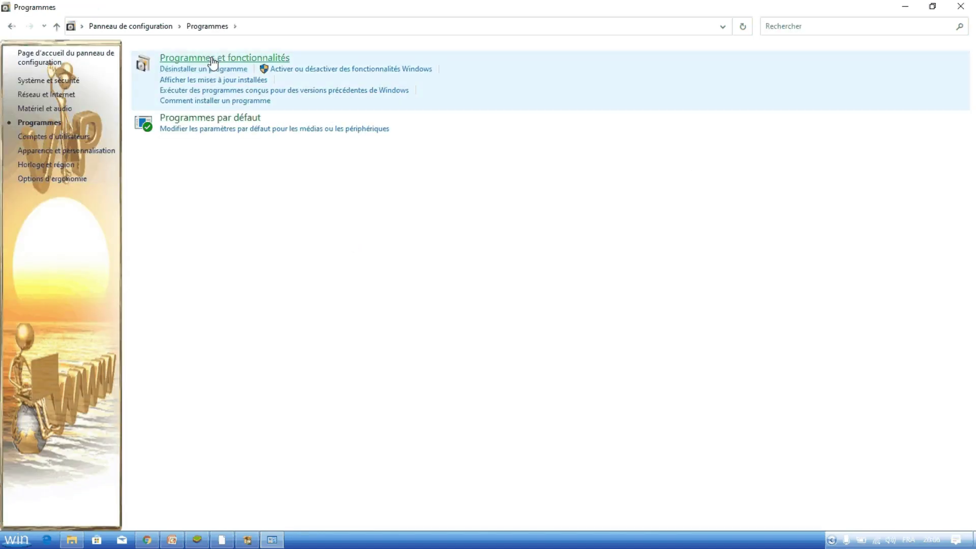
left_click(213, 61)
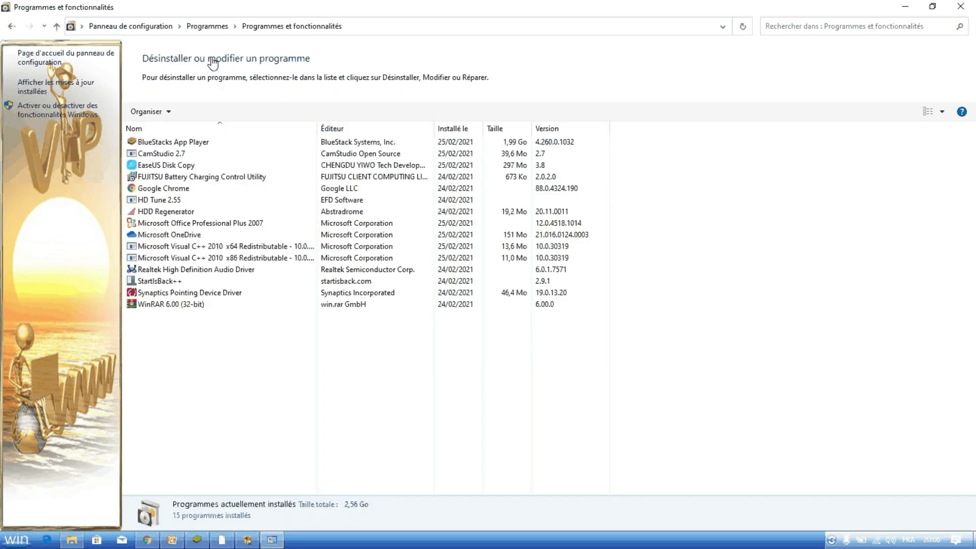
Check .NET Framework 4.8 Advanced Services in the list of Windows features, and cancel without applying changes
left_click(59, 115)
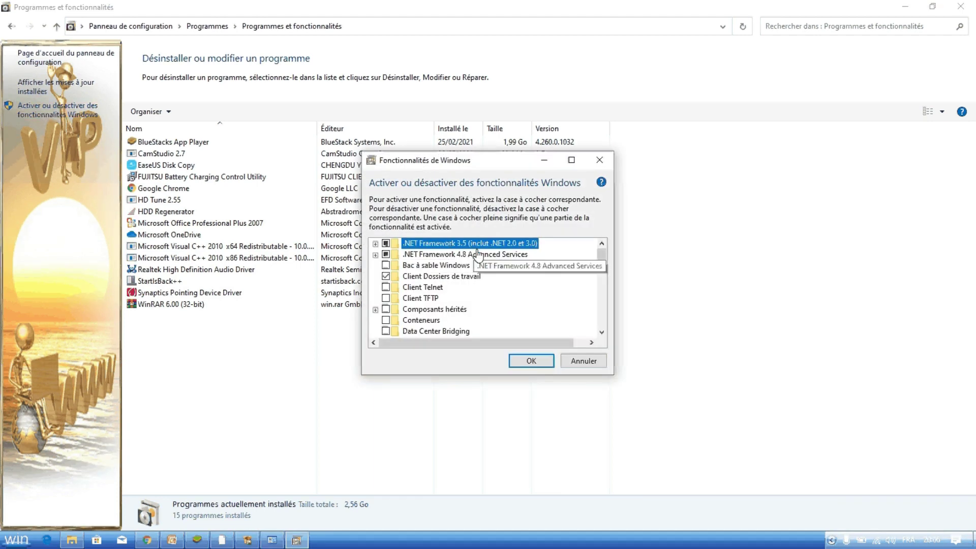
left_click(386, 255)
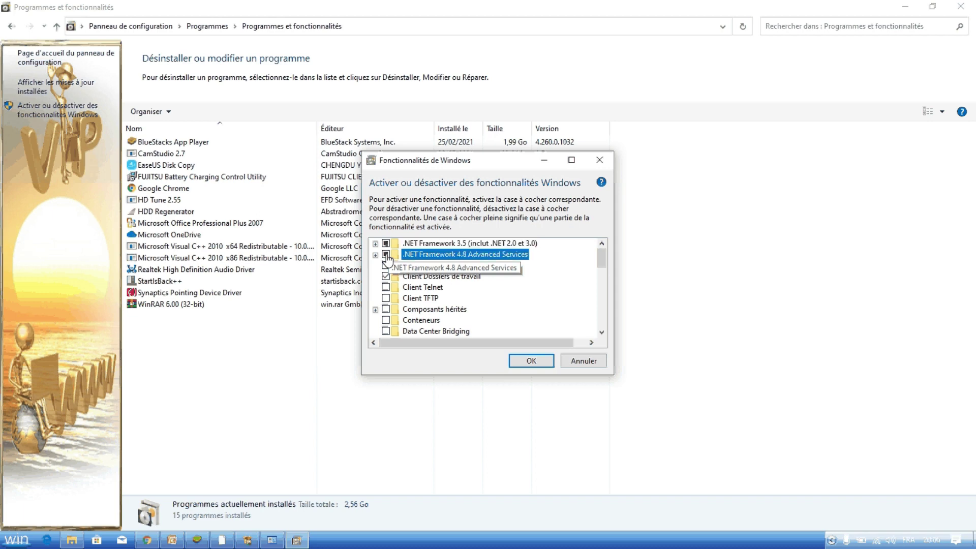
left_click(386, 255)
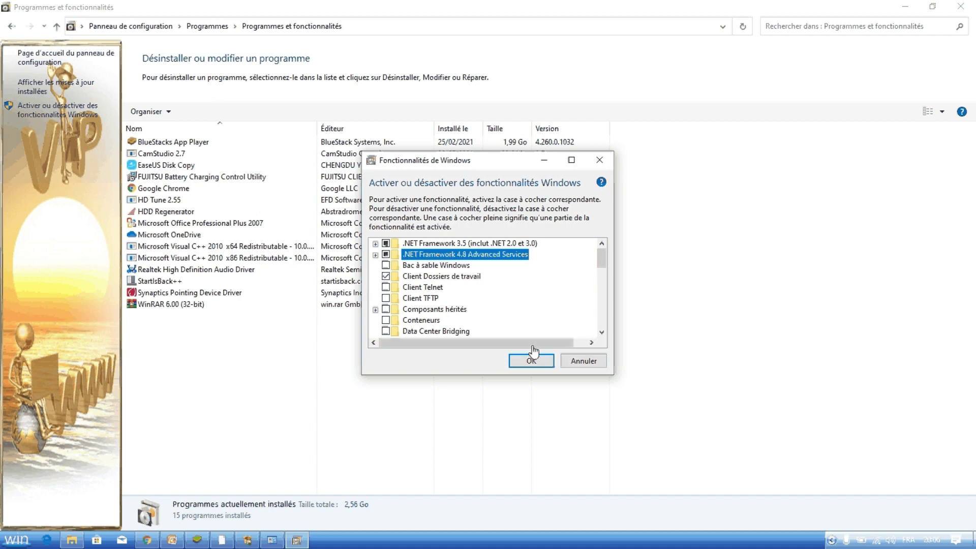
left_click(580, 362)
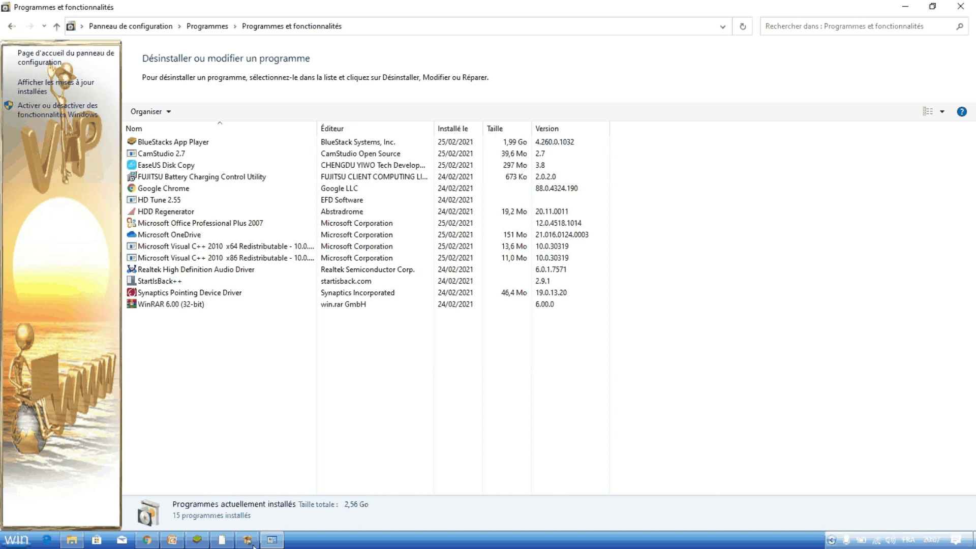
Reopen the Windows features list through a new Control Panel window, check .NET Framework 4.8 Advanced Services, cancel, and close both Programmes et fonctionnalités windows
left_click(16, 540)
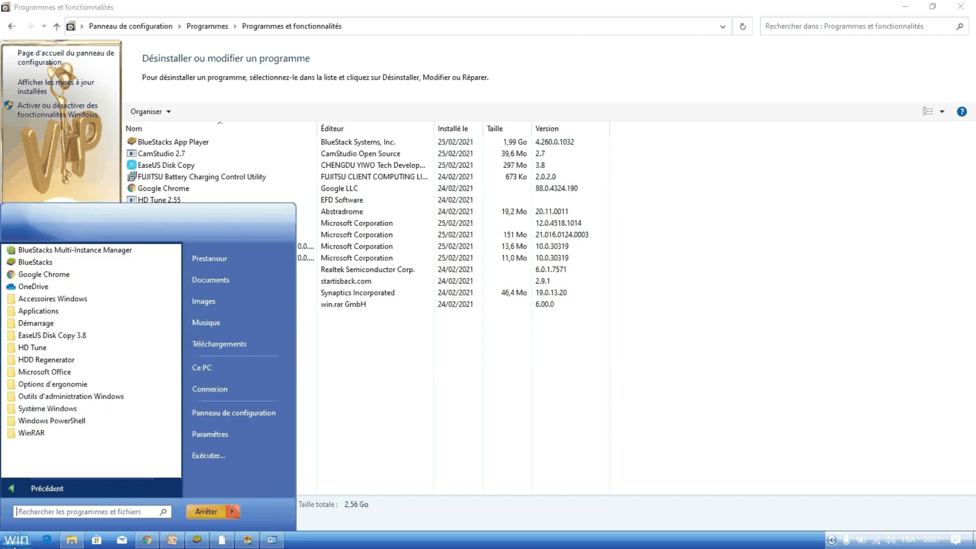
left_click(240, 411)
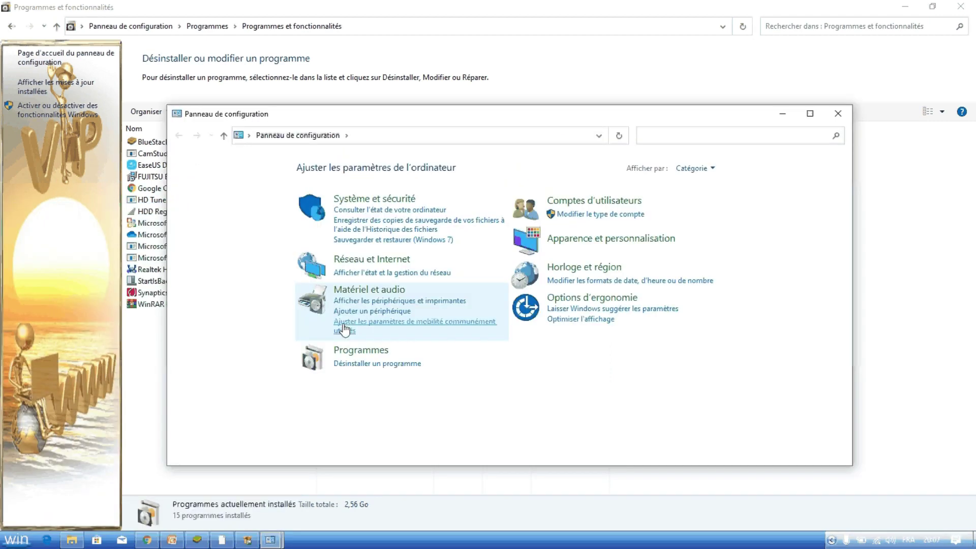
left_click(374, 350)
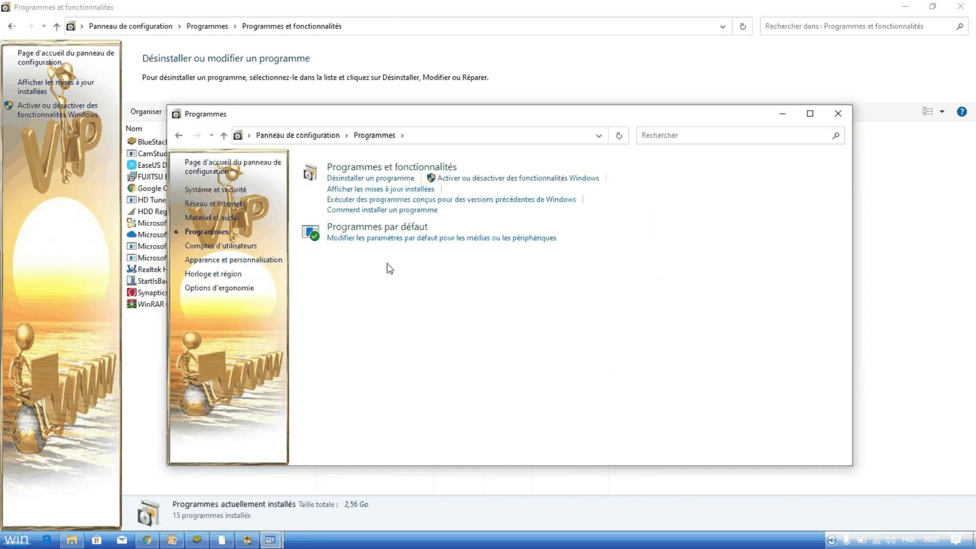
left_click(381, 168)
left_click(216, 220)
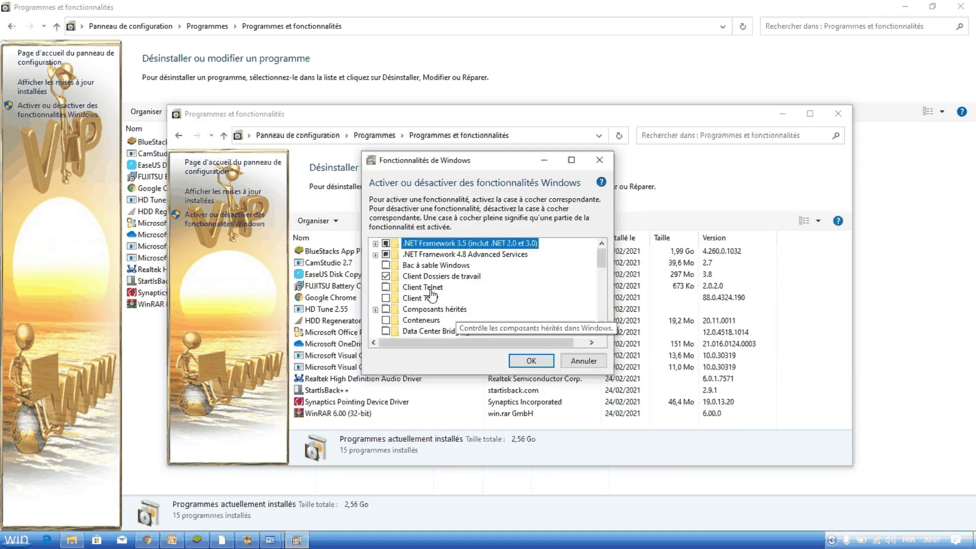
left_click(386, 254)
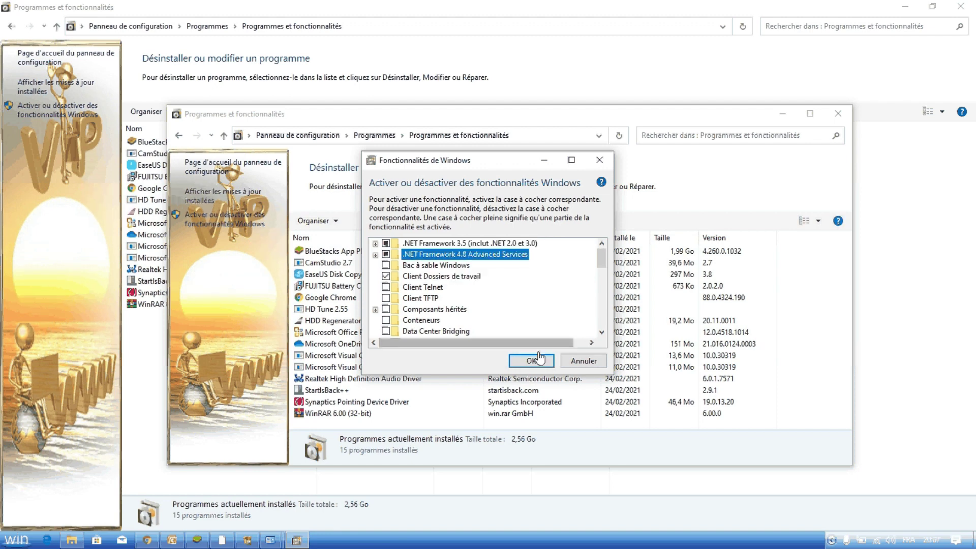
left_click(593, 367)
left_click(594, 365)
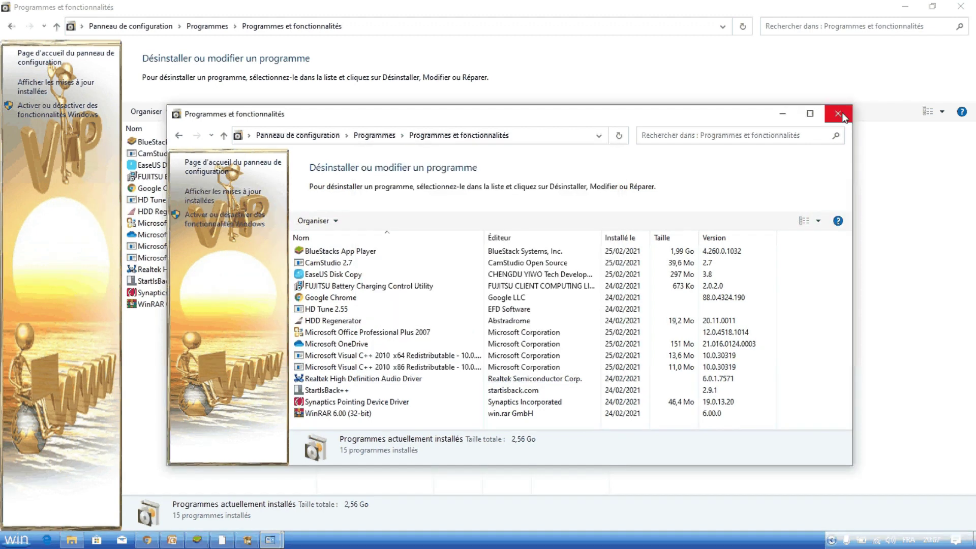
left_click(838, 114)
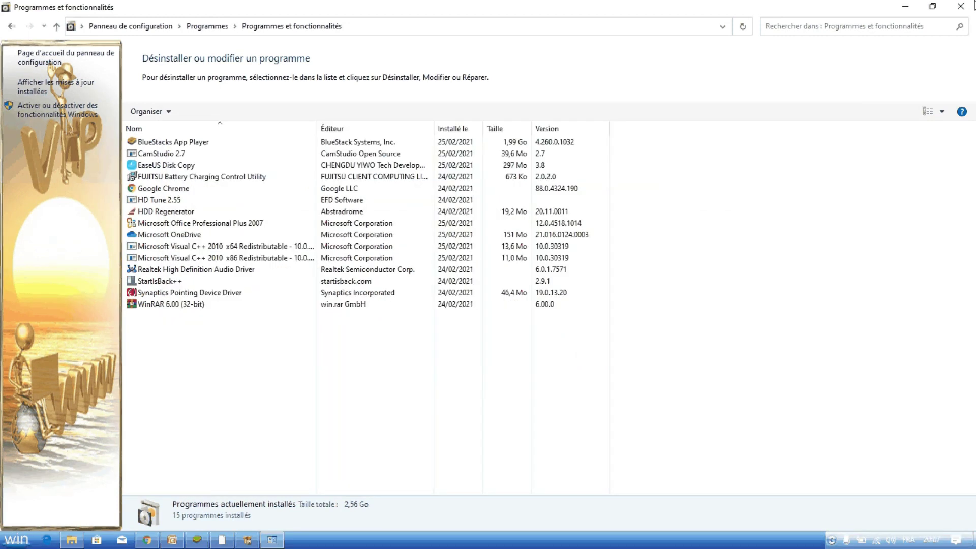
left_click(972, 6)
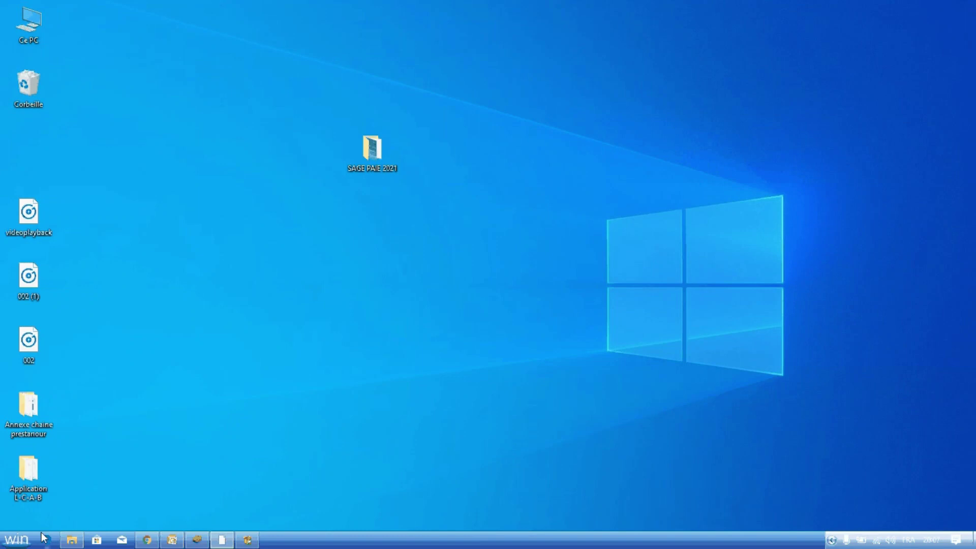
Open the advanced settings of Pare-feu Windows Defender from the Control Panel and show the inbound traffic rules
left_click(17, 540)
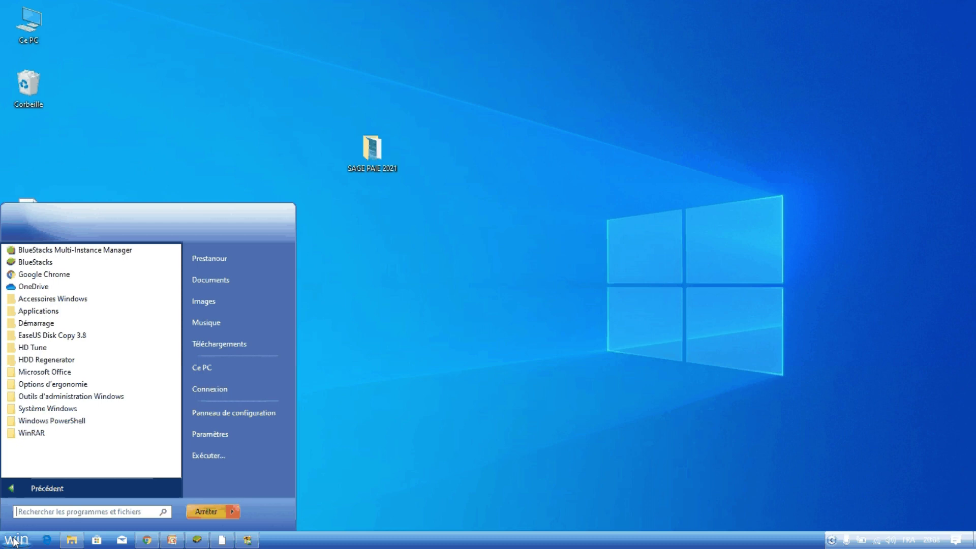
left_click(234, 413)
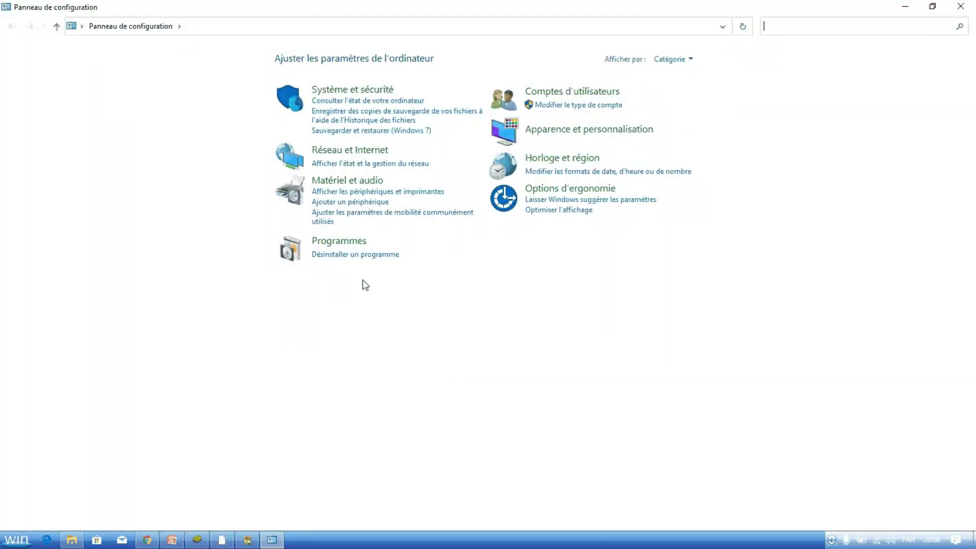
left_click(376, 91)
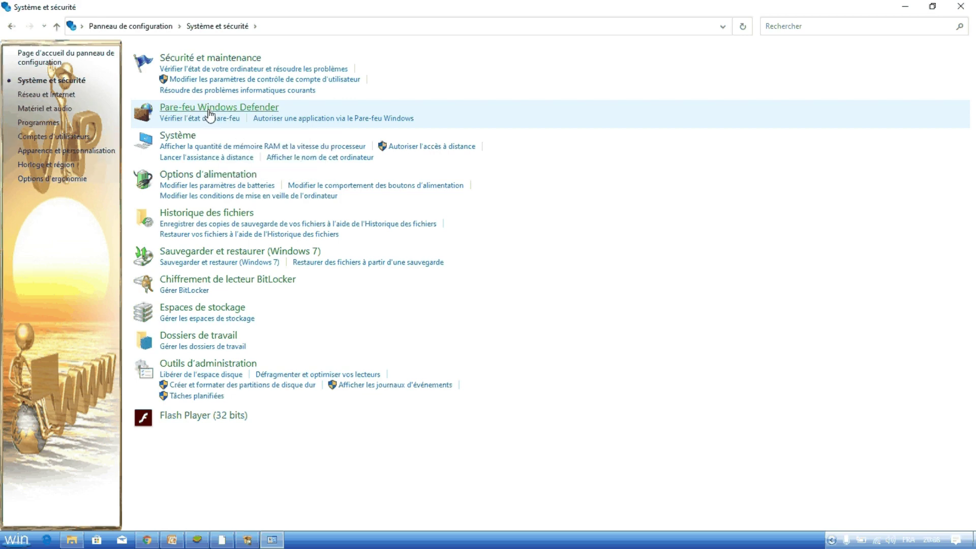
left_click(210, 115)
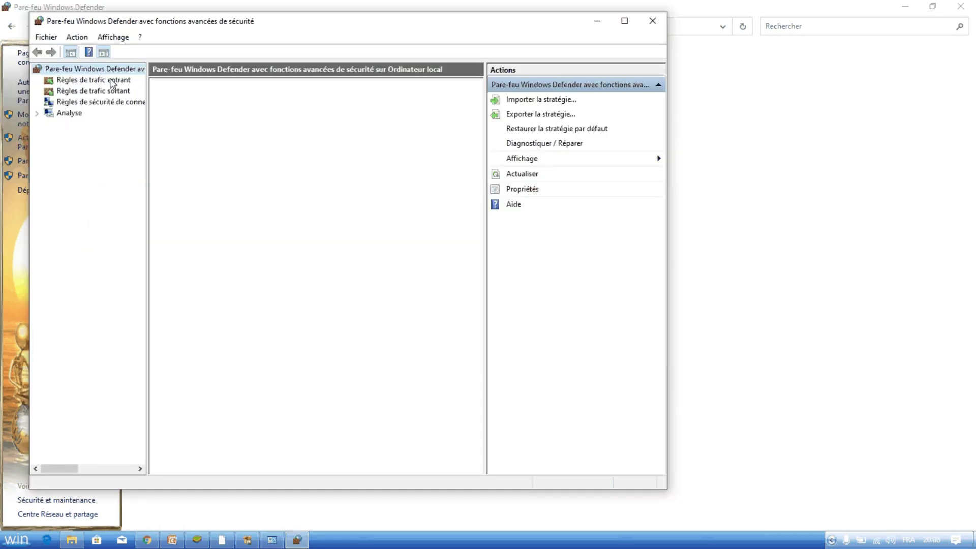
left_click(109, 82)
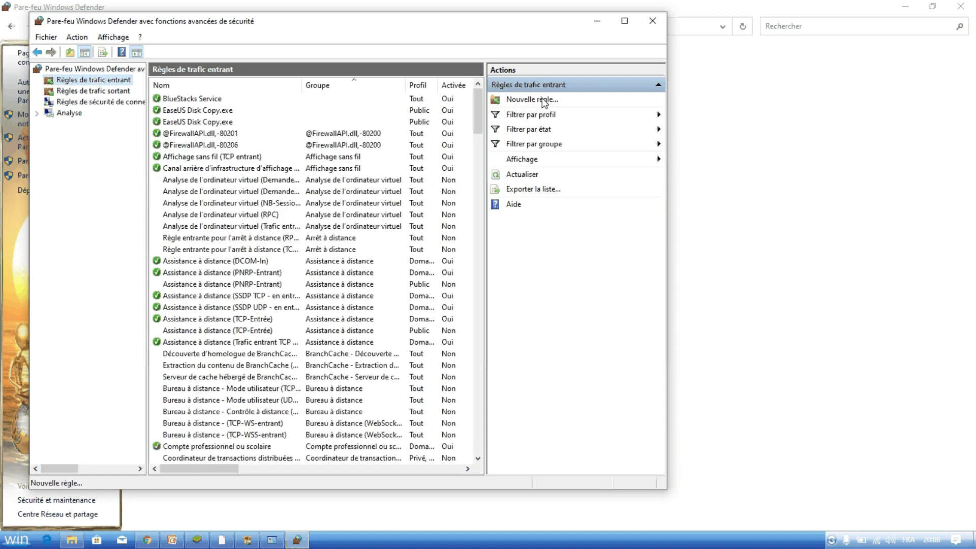
Start a new inbound rule of type Port for TCP, with specific local port 1433
left_click(531, 99)
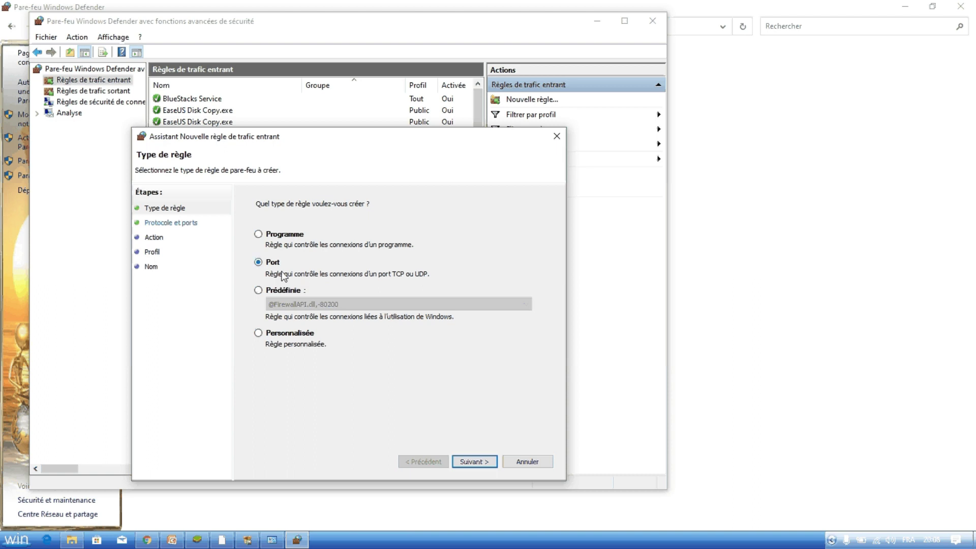
left_click(477, 462)
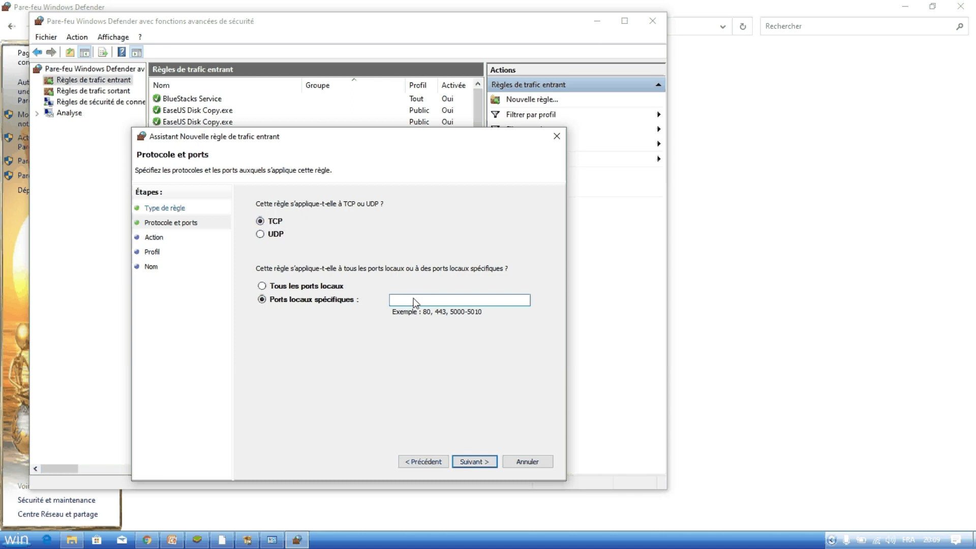
type("&")
key("BackSpace")
type("1433")
left_click(481, 463)
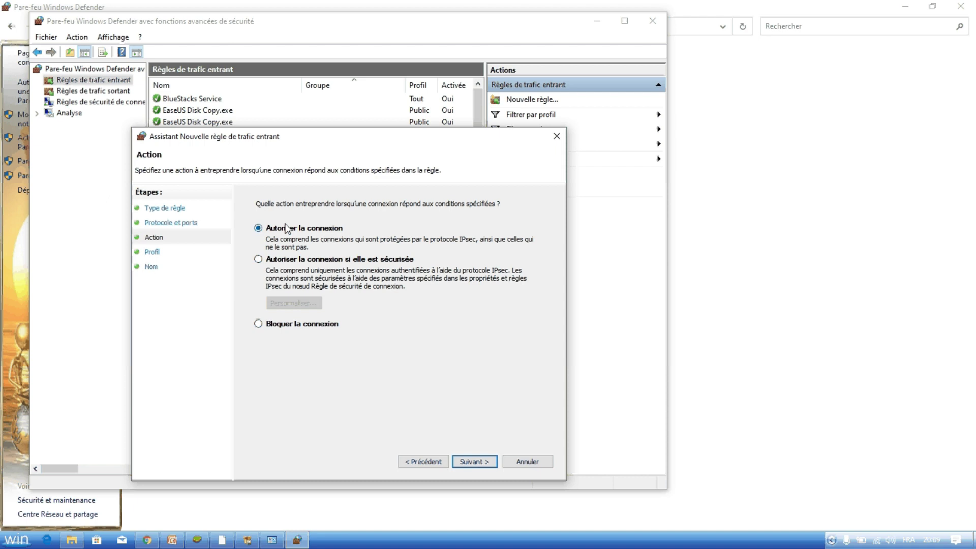
Allow the connection for all profiles and finish the TCP inbound rule with the name SQL1
left_click(474, 461)
left_click(475, 461)
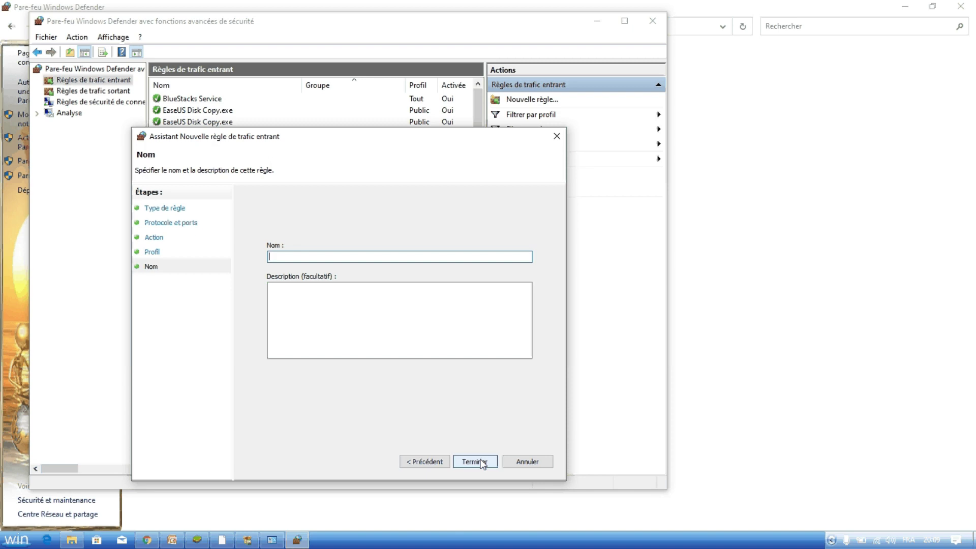
type("SQL")
type("1")
left_click(482, 463)
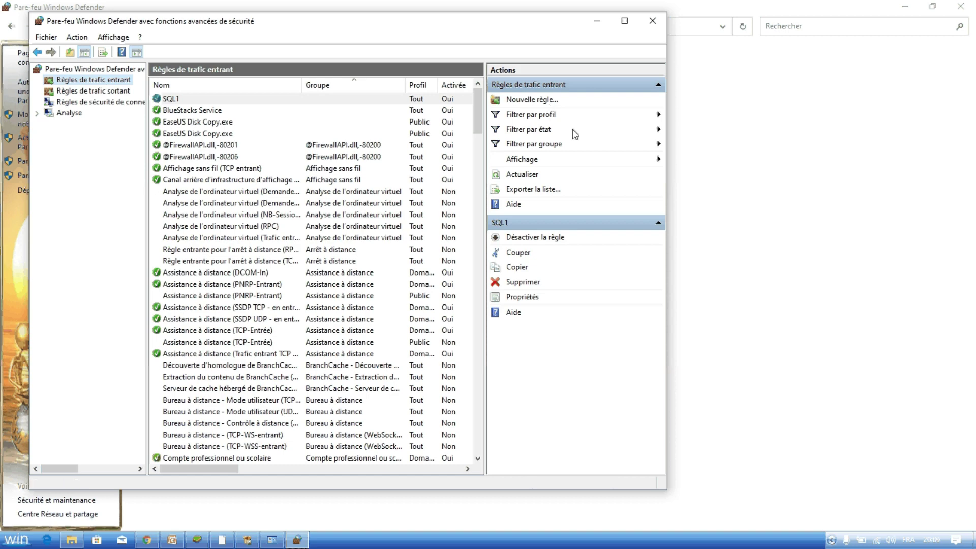
Start another inbound rule of type Port for UDP, with specific local port 1433
left_click(548, 105)
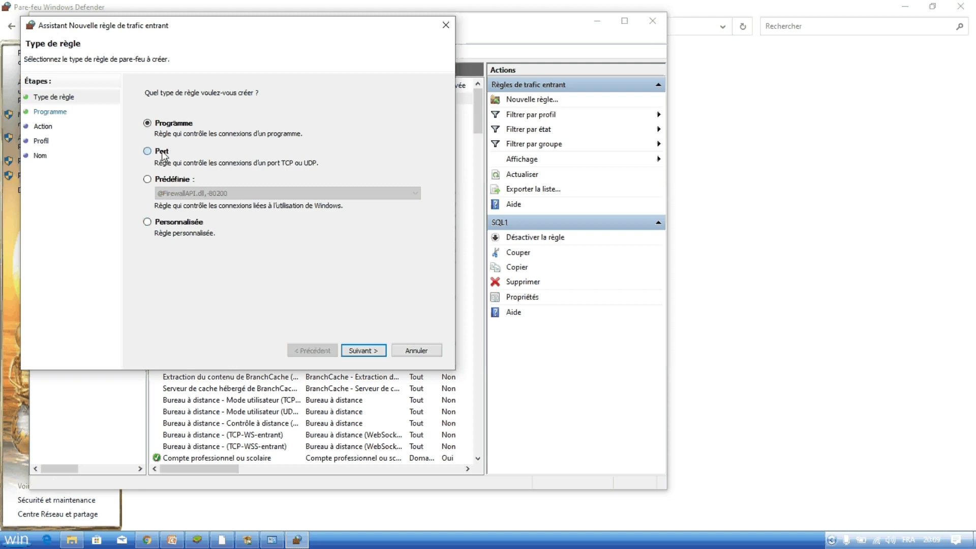
left_click(162, 154)
left_click(363, 350)
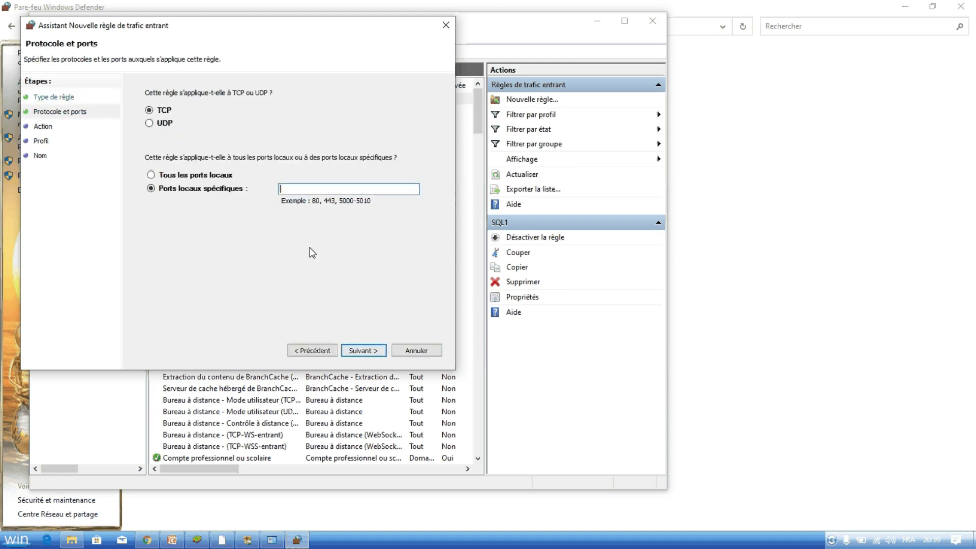
left_click(171, 127)
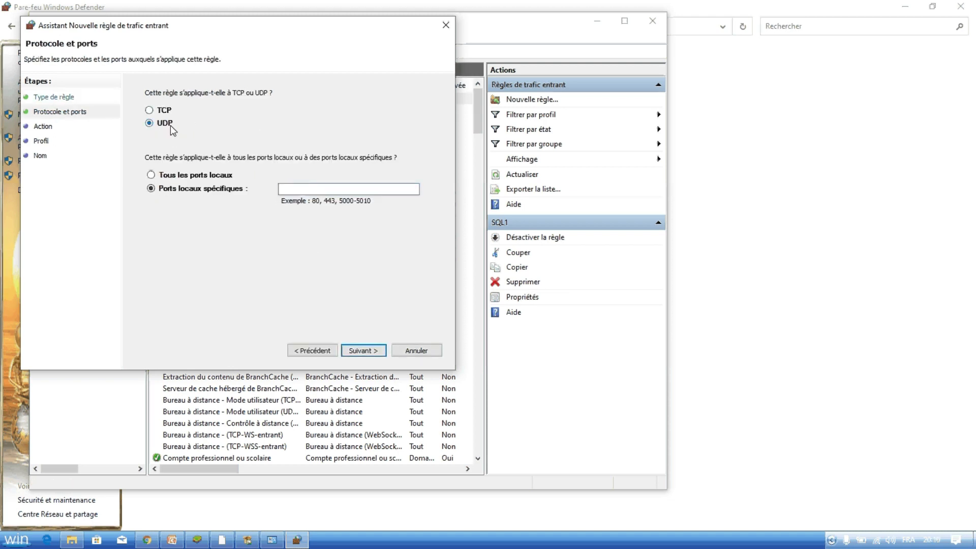
left_click(298, 188)
type("1433")
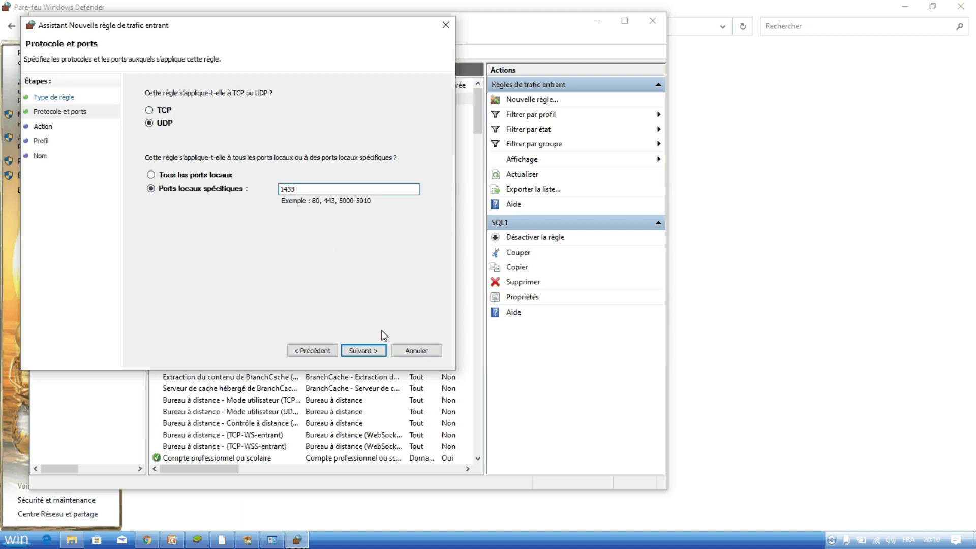
left_click(363, 351)
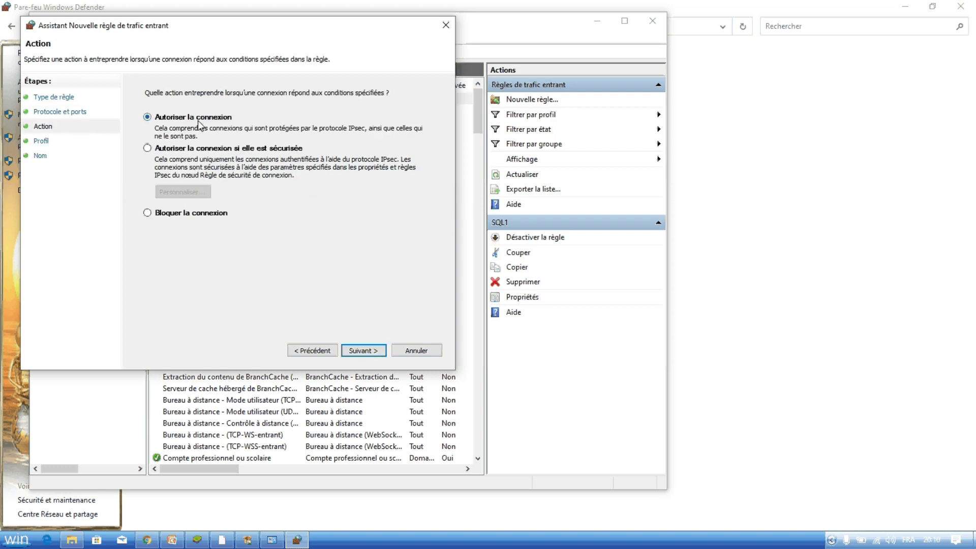
Allow the connection for the Domaine, Privé and Public profiles and finish the UDP inbound rule as SQL2
left_click(364, 350)
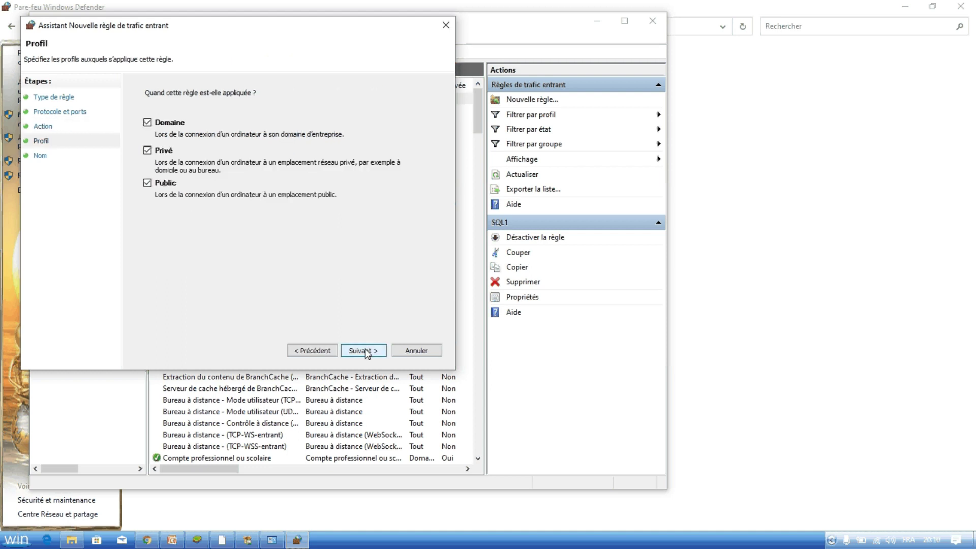
left_click(365, 351)
type("SQ")
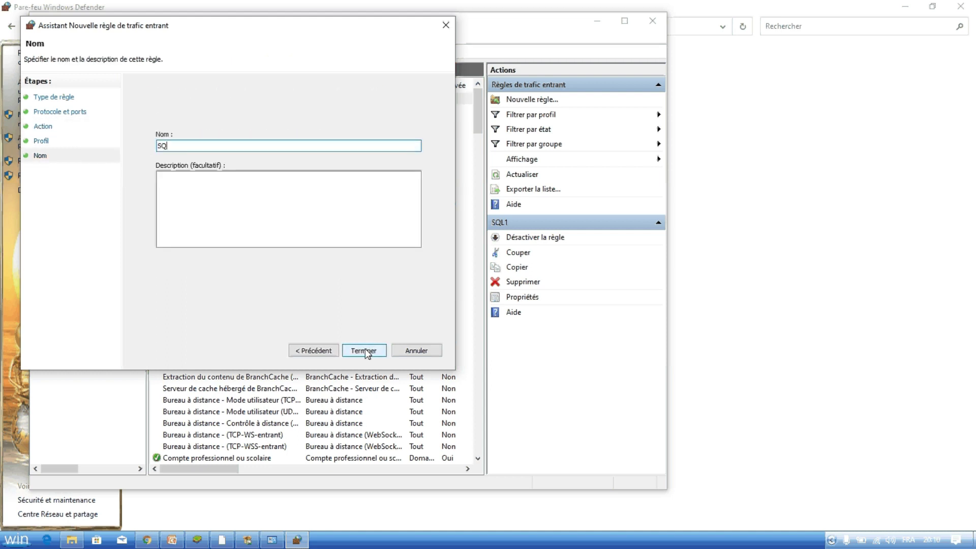
type("L2")
left_click(366, 351)
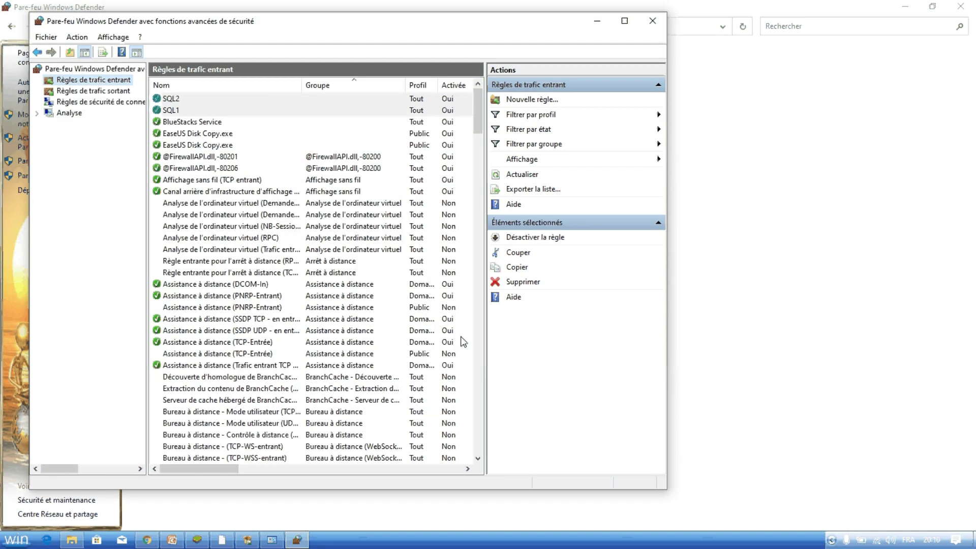
Start a new outbound firewall rule of type Port, keeping TCP as the protocol
left_click(71, 92)
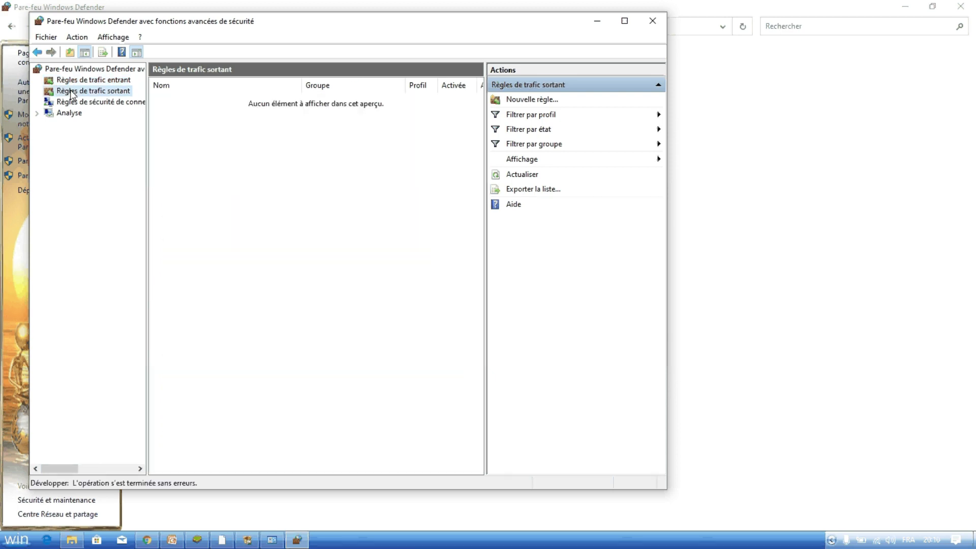
left_click(544, 102)
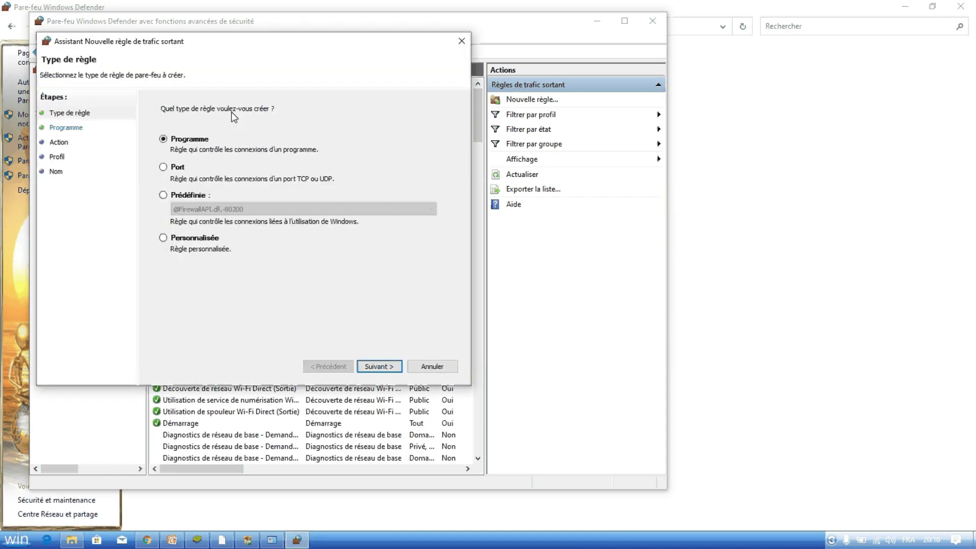
left_click(179, 168)
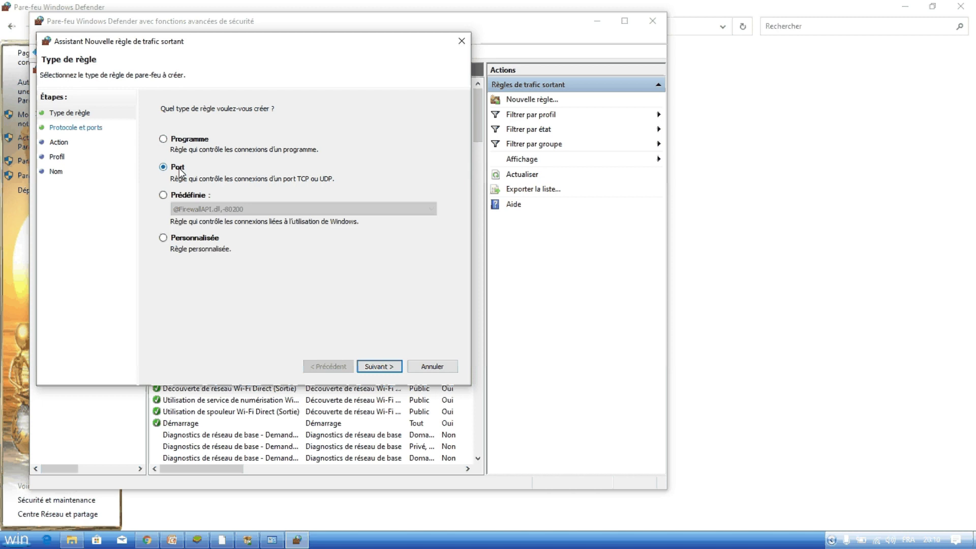
left_click(388, 368)
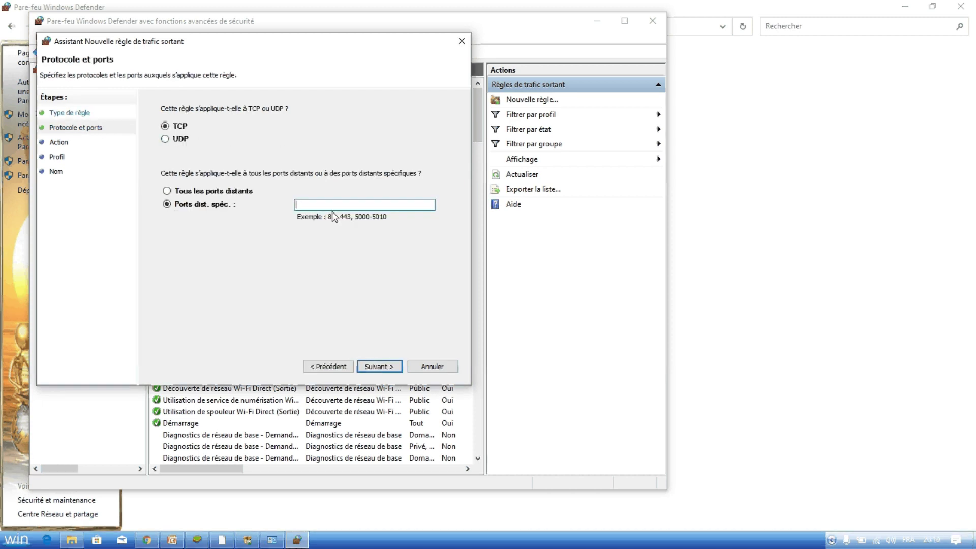
type("SQLS1")
left_click(383, 365)
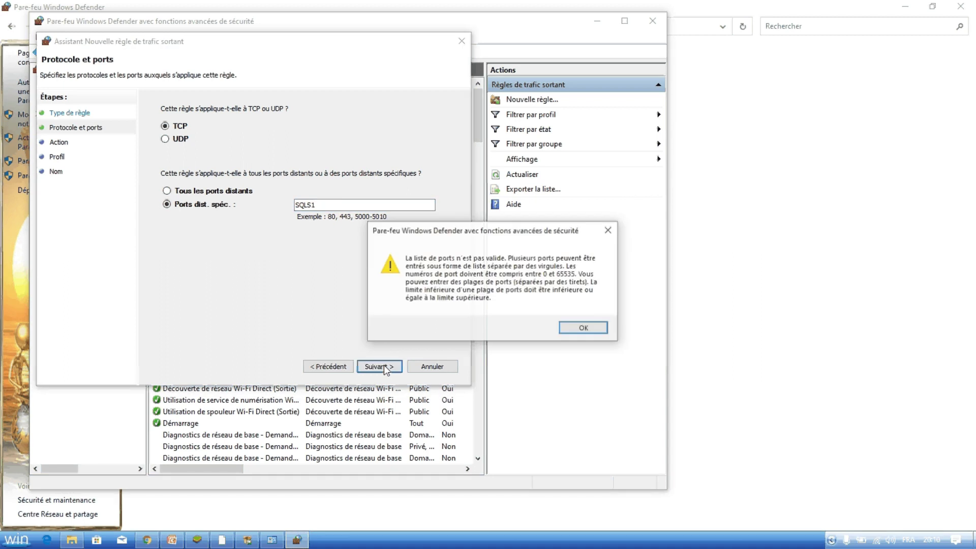
left_click(575, 330)
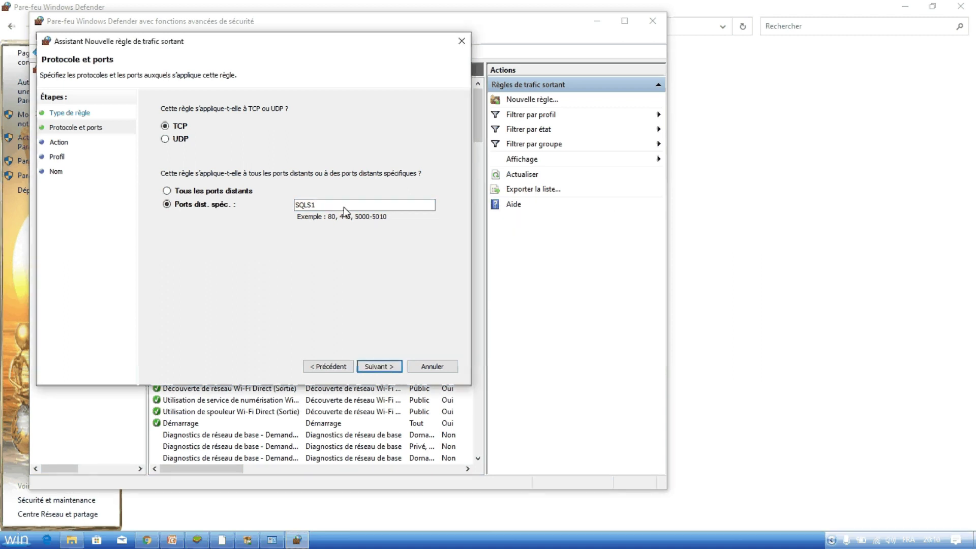
left_click(344, 207)
key("BackSpace")
key("BackSpace")
key("BackSpace")
key("BackSpace")
key("BackSpace")
Set the TCP outbound rule's specific remote port to 1433 and allow the connection
type("1433")
left_click(398, 369)
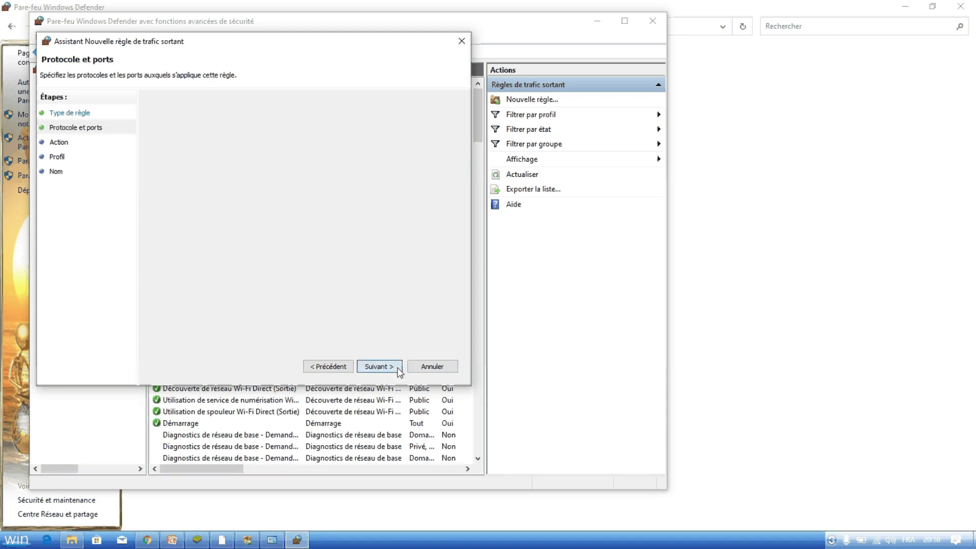
left_click(234, 134)
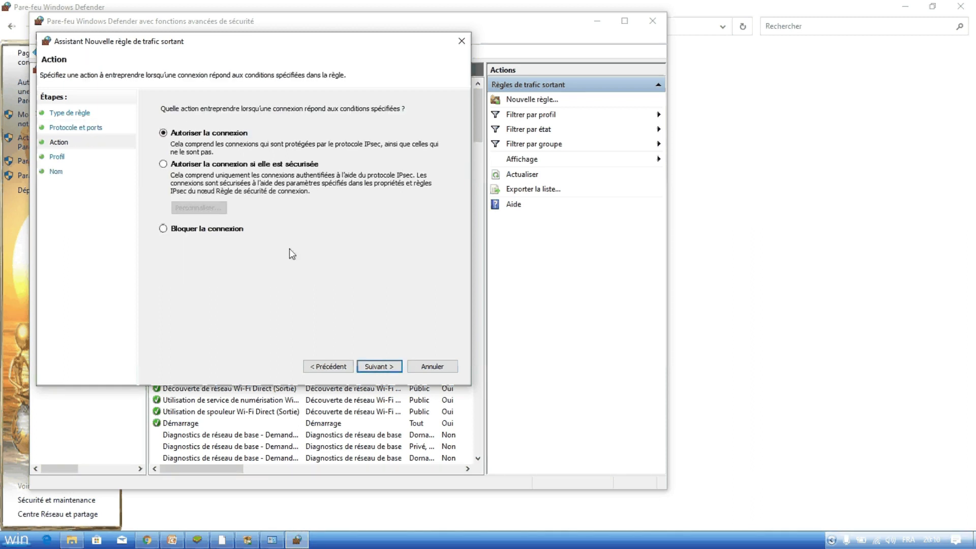
left_click(390, 368)
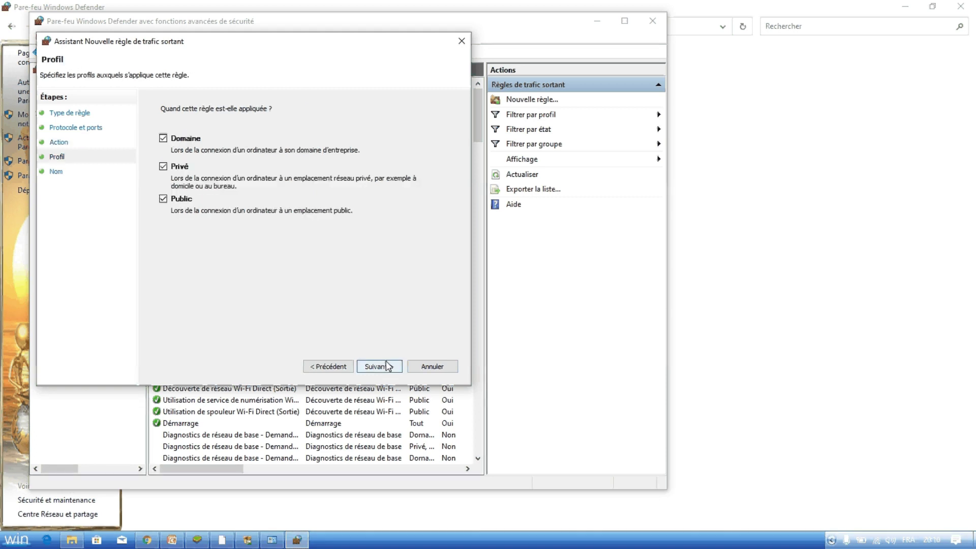
Apply the TCP outbound rule to the Domaine, Privé and Public profiles and finish it with the name SQLS1
left_click(389, 367)
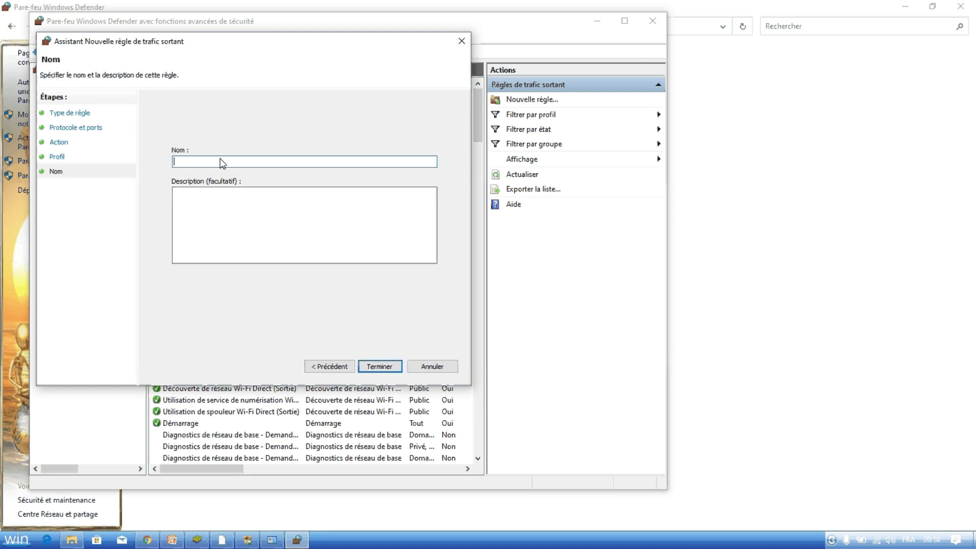
type("SQL")
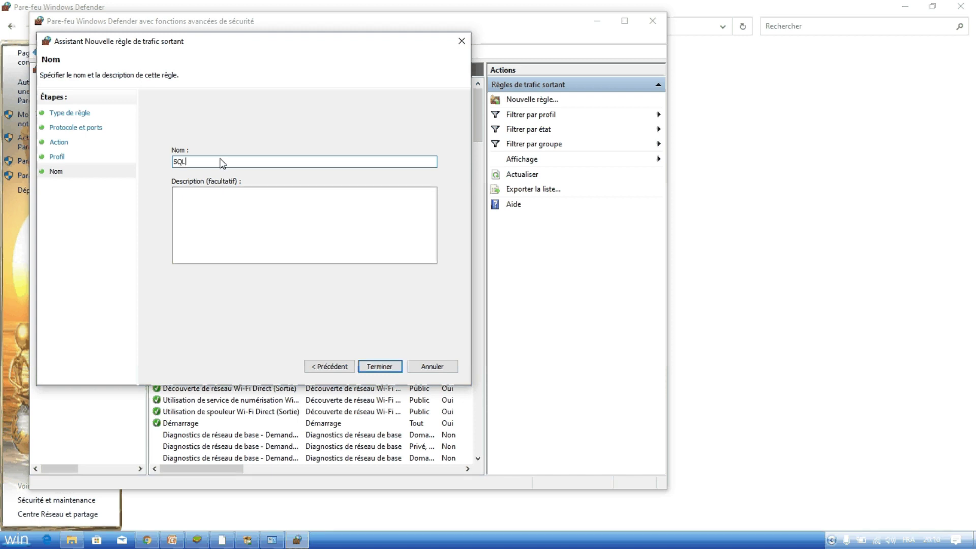
type("S1")
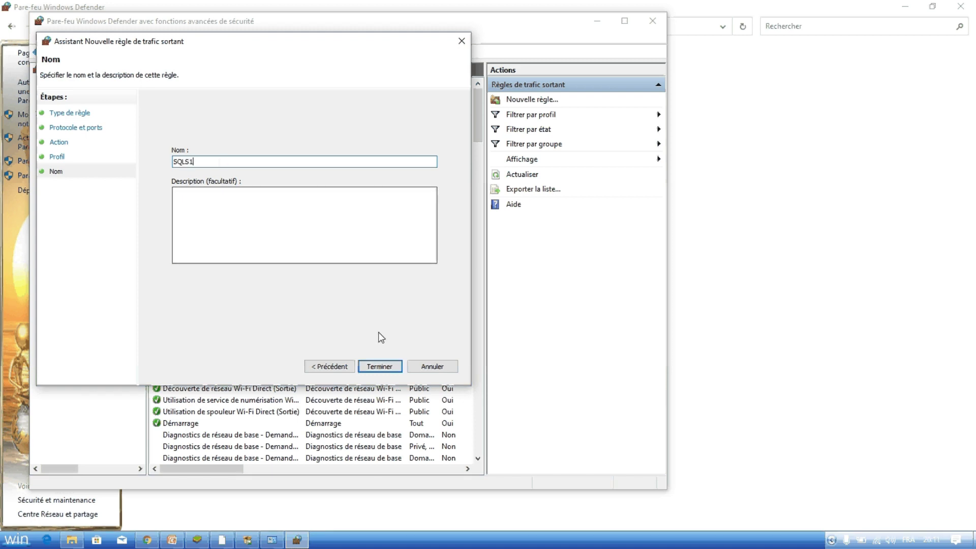
left_click(380, 367)
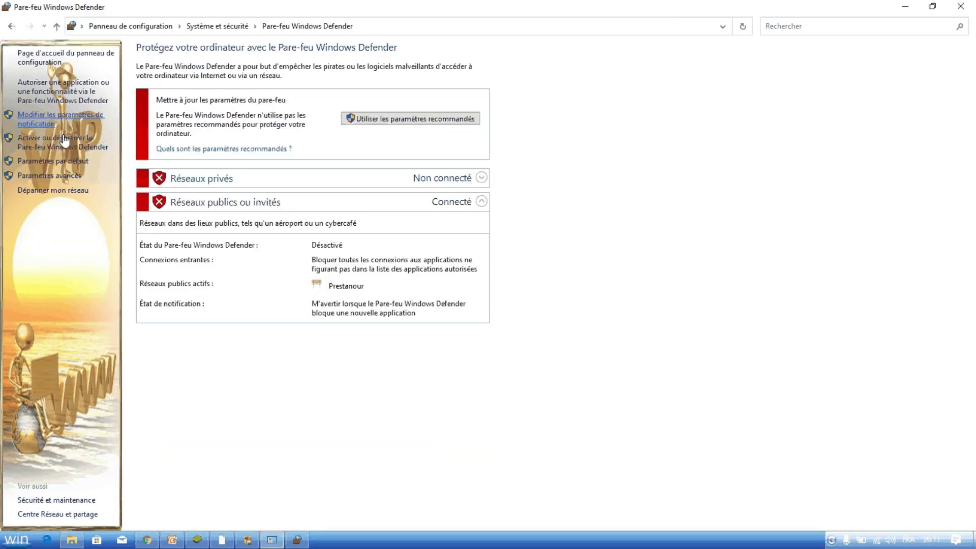
Reopen the advanced firewall settings and start another outbound rule of type Port for UDP, with specific remote port 1433
left_click(59, 178)
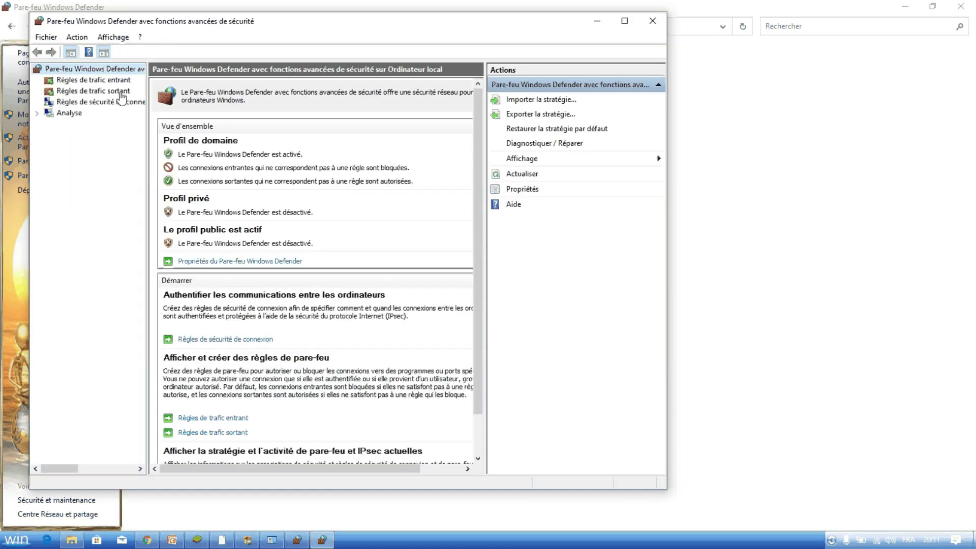
left_click(121, 92)
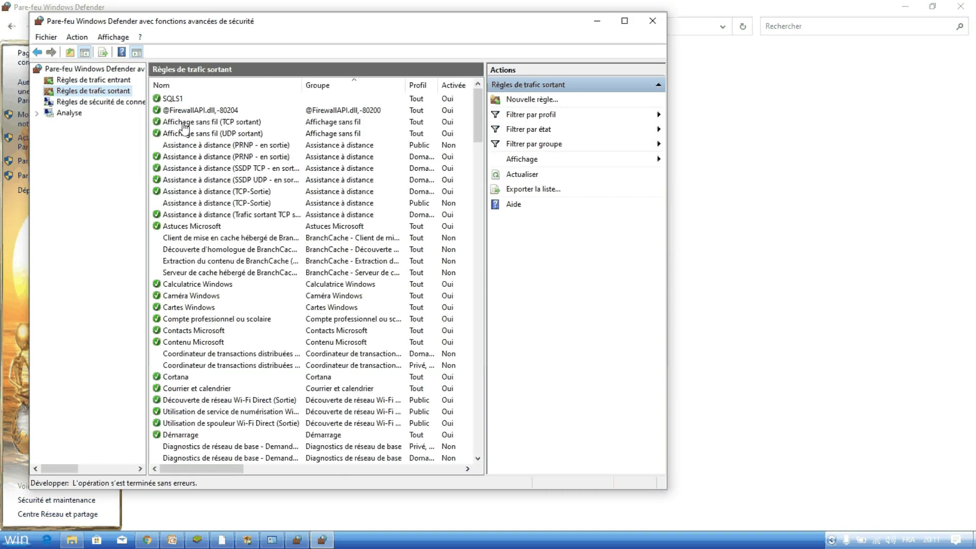
left_click(508, 100)
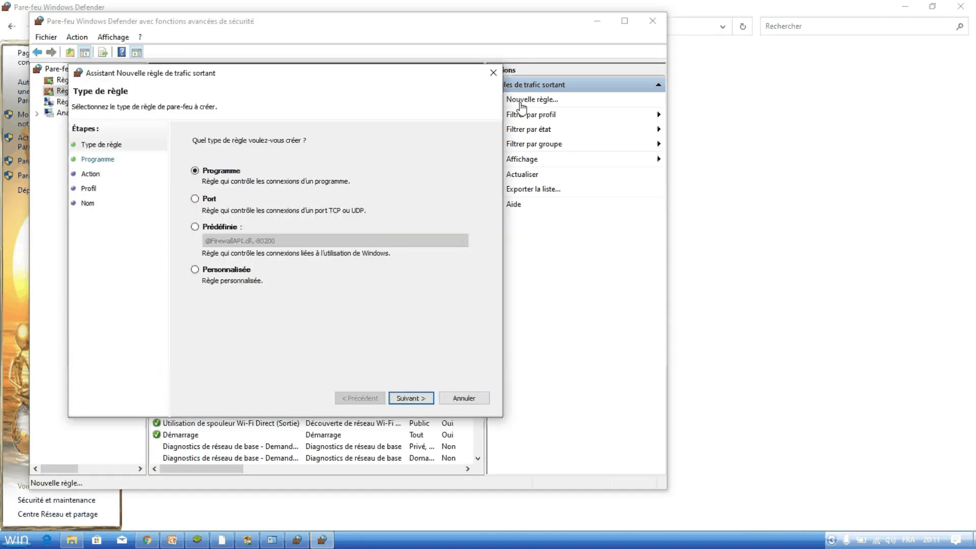
left_click(206, 200)
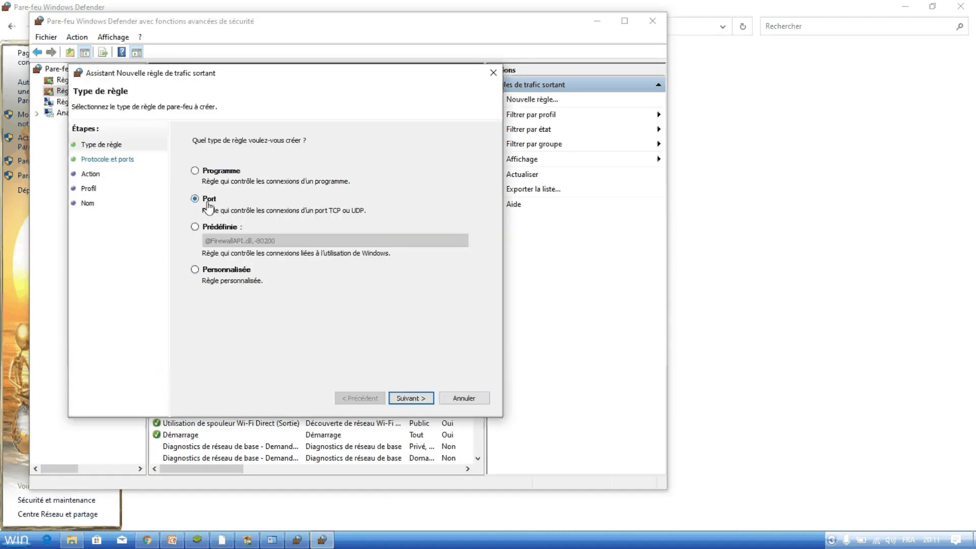
left_click(411, 399)
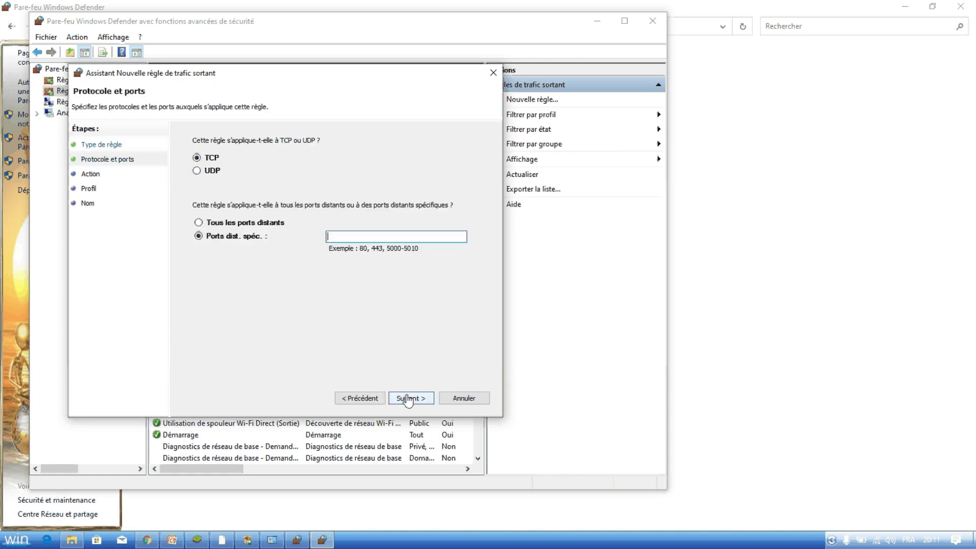
left_click(209, 171)
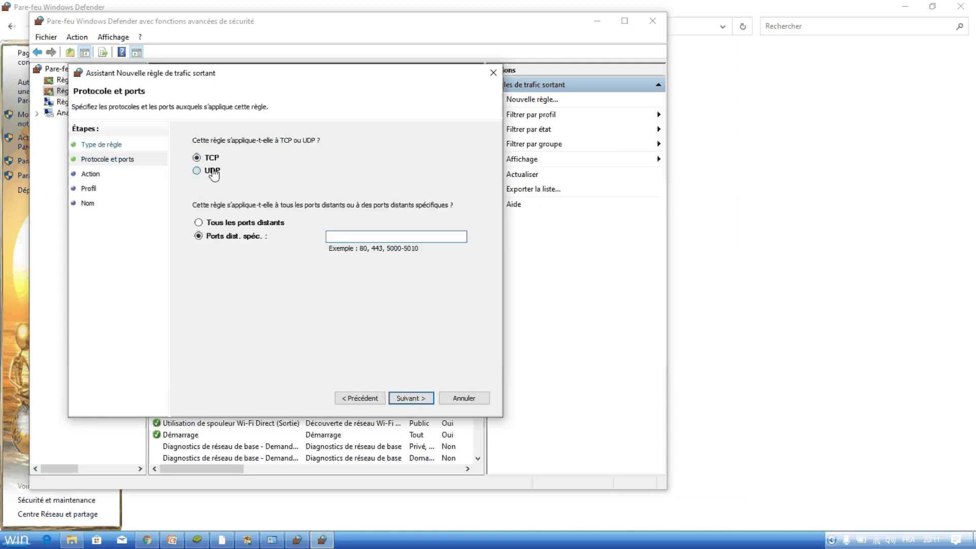
left_click(335, 241)
type("1433")
left_click(416, 400)
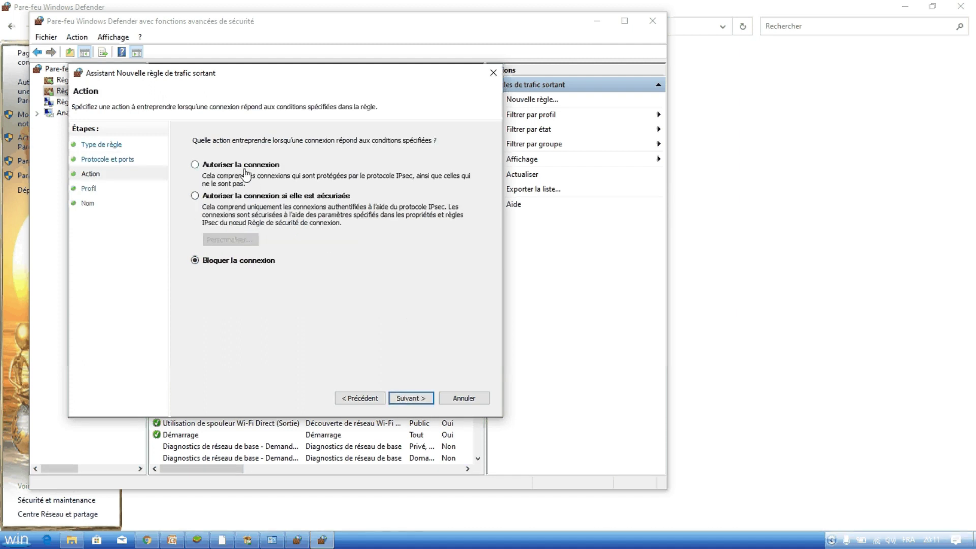
Allow the connection for all profiles, finish the UDP outbound rule as SQLS2 and close the advanced firewall window
left_click(405, 399)
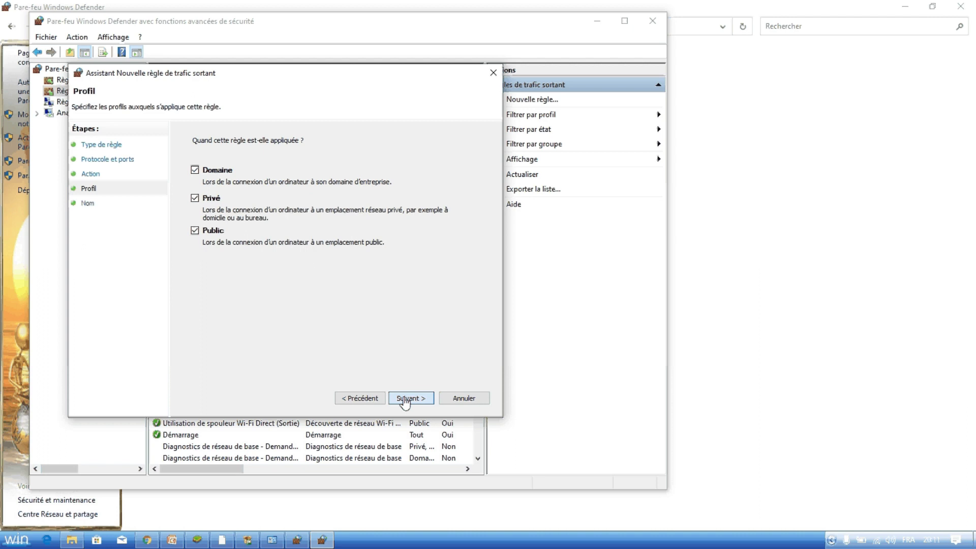
left_click(405, 399)
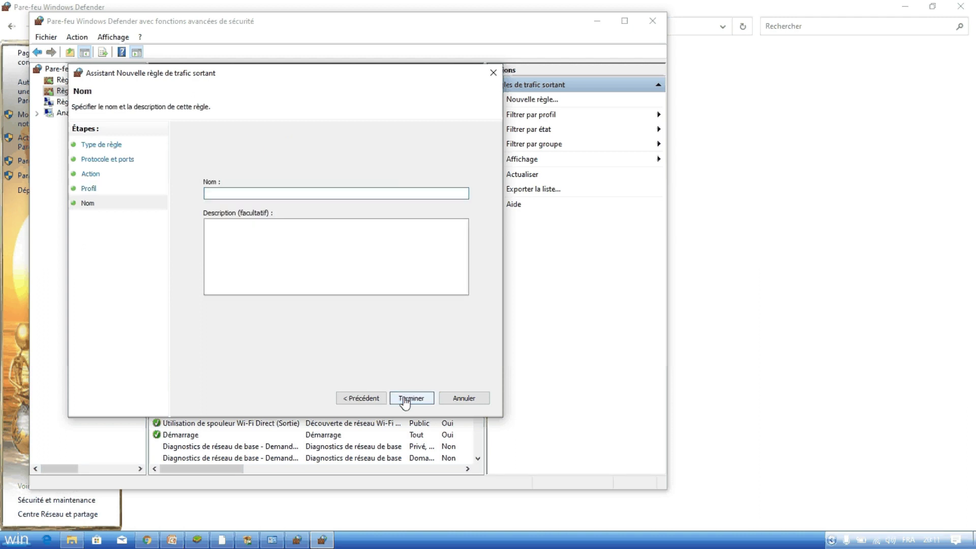
type("SQLS2")
left_click(411, 399)
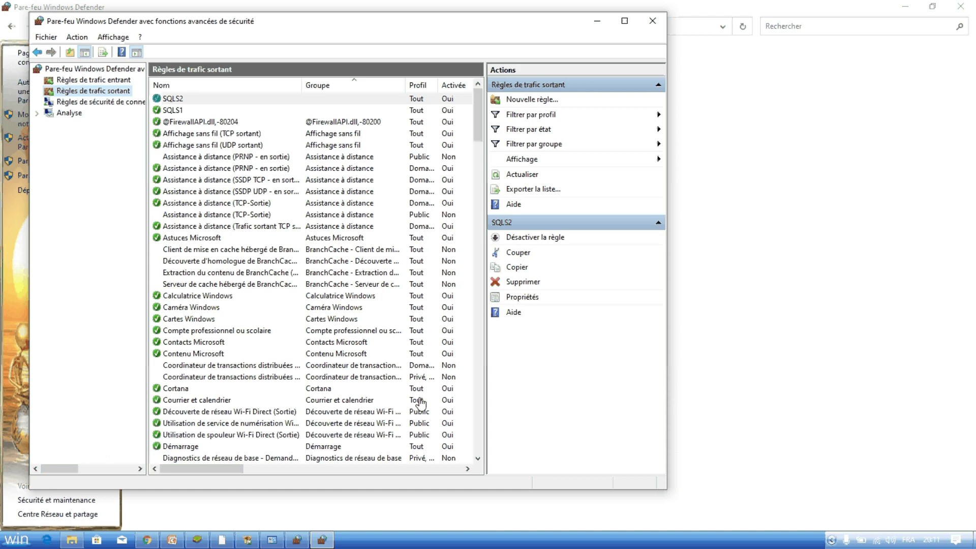
left_click(653, 21)
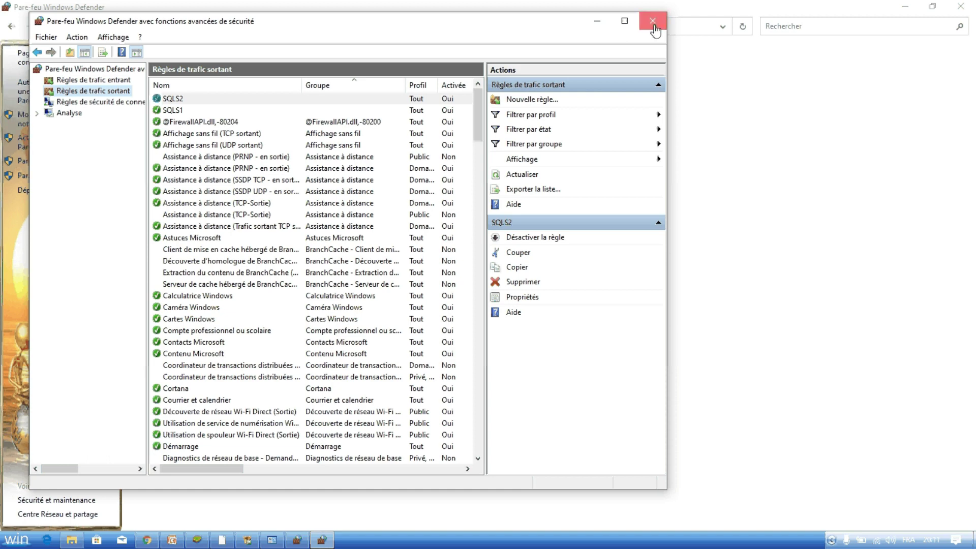